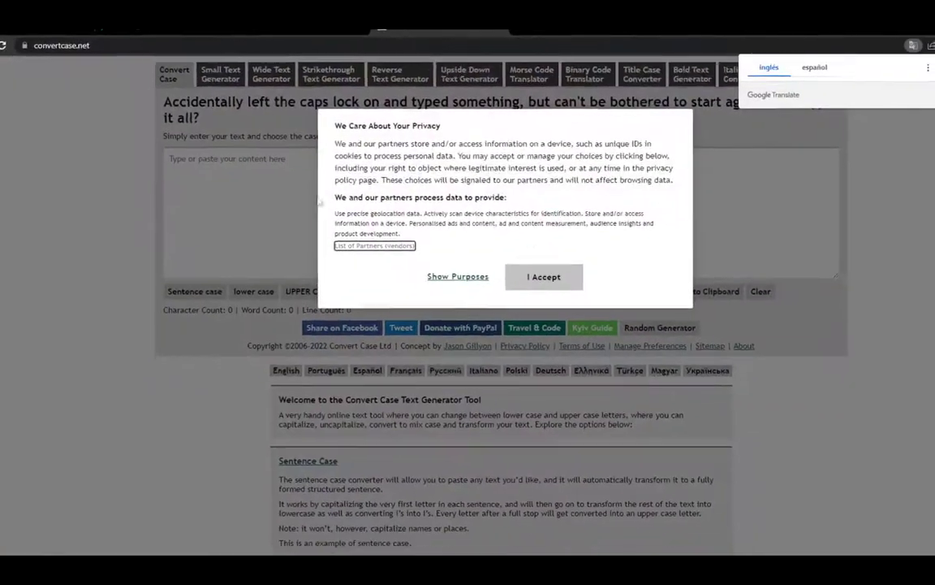
# - Accept the convertcase.net privacy notice and convert the song lyrics in the text box to UPPER CASE
pyautogui.click(542, 276)
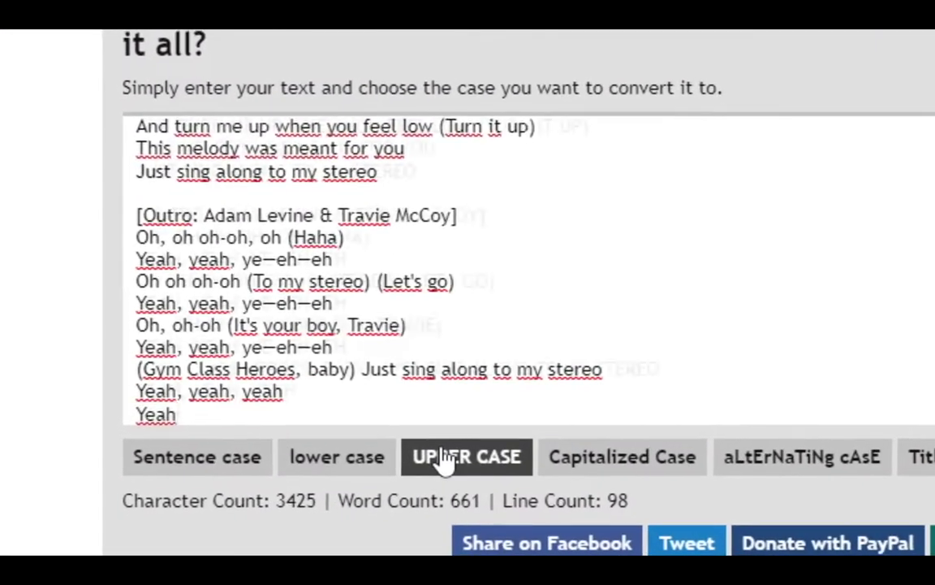
pyautogui.click(224, 371)
pyautogui.scroll(5, 234, 307)
pyautogui.scroll(8, 479, 333)
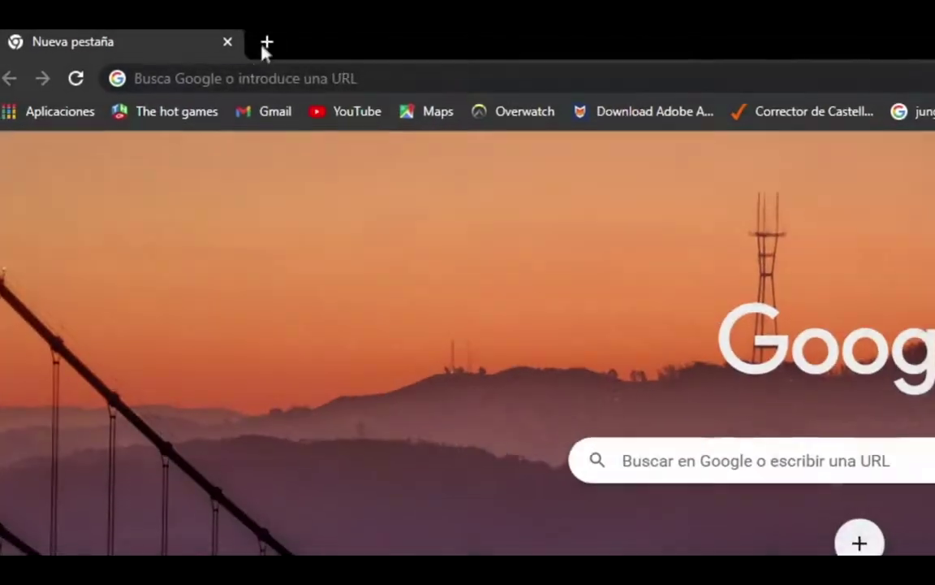
# - Search Google for "pinte" in a new browser tab and open the Pinterest - España site
pyautogui.click(265, 44)
pyautogui.write('pinte')
pyautogui.press('BackSpace')
pyautogui.press('Return')
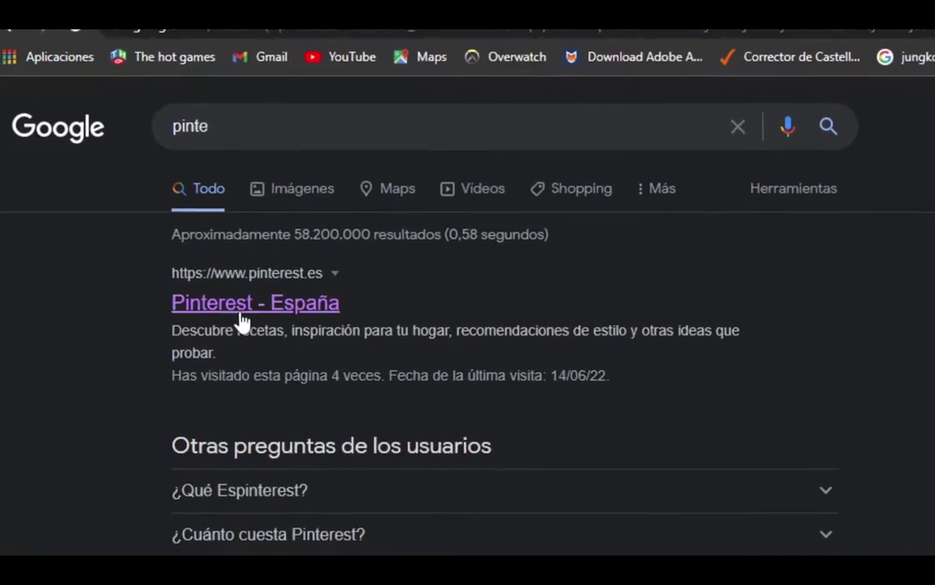
pyautogui.click(241, 319)
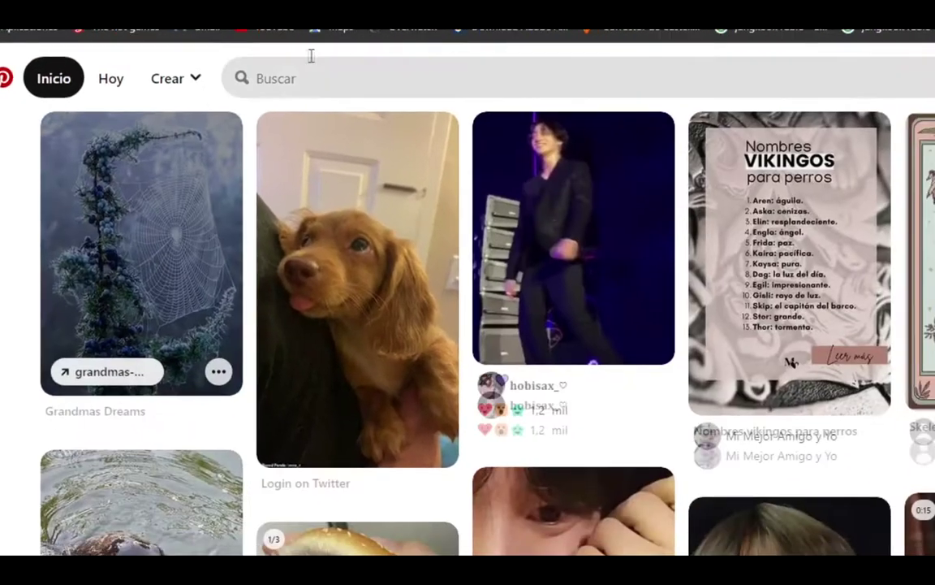
# - Search Pinterest for "aestetich heart" and browse the resulting pins
pyautogui.click(315, 75)
pyautogui.write('aestetich heart')
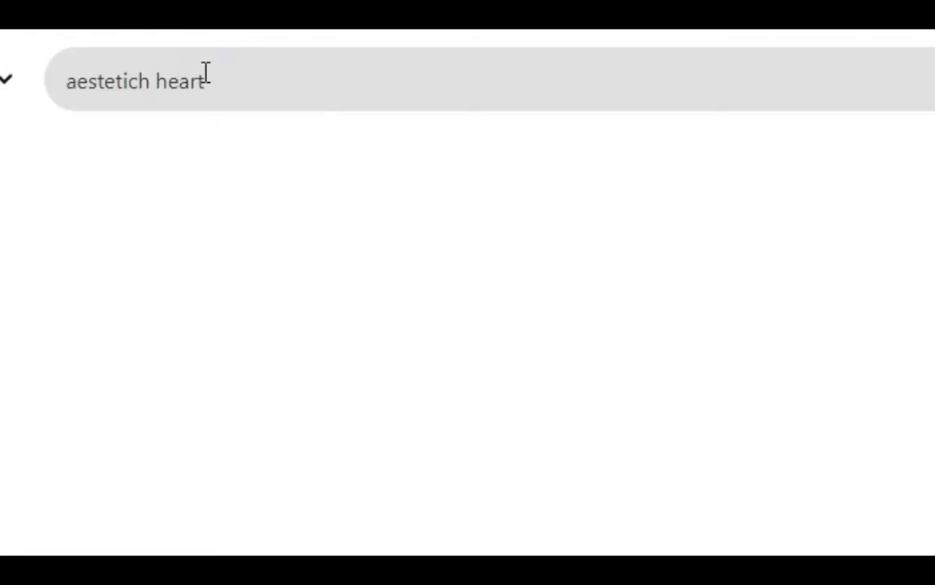
pyautogui.press('Return')
pyautogui.scroll(-3, 468, 325)
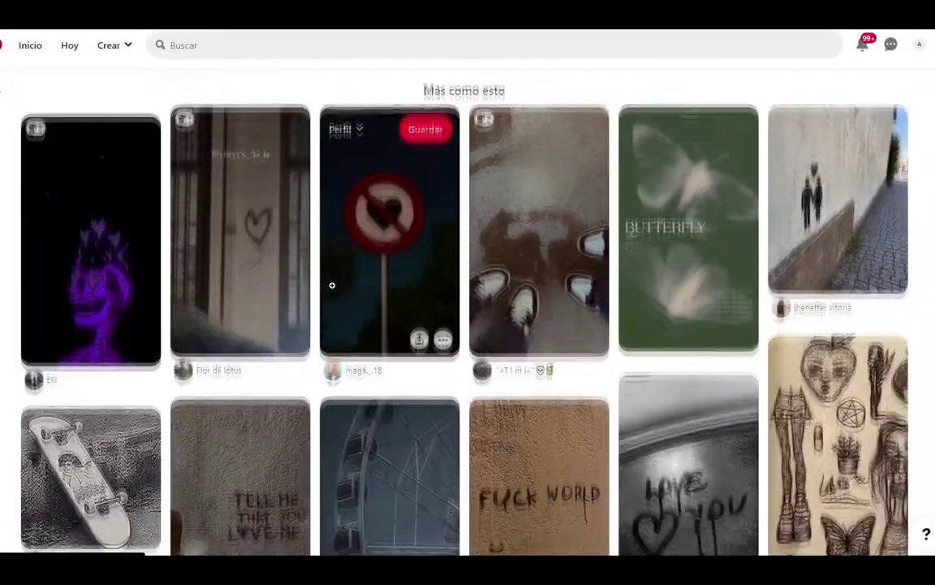
# - Open the pin with the sneakers and the wet-ground shadows and save its image to the computer
pyautogui.click(518, 267)
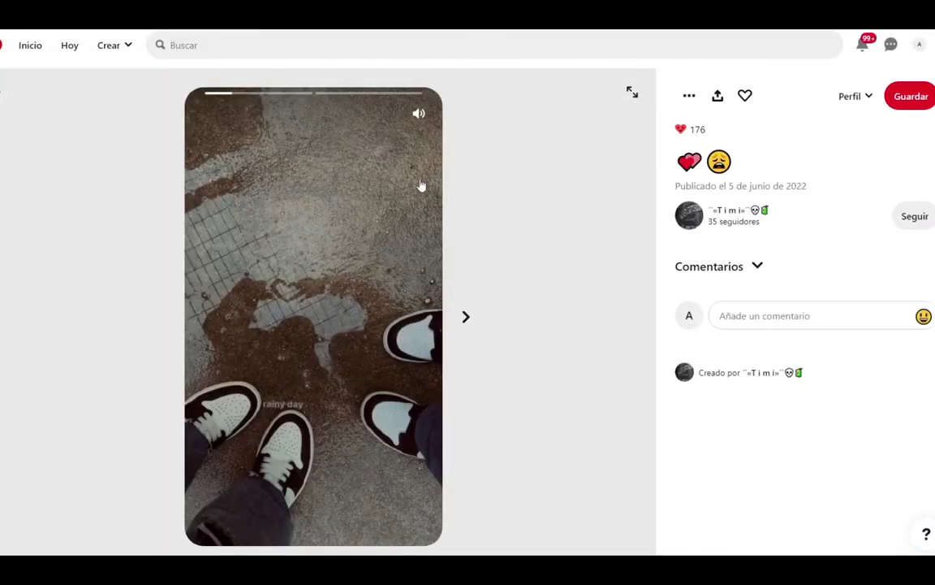
pyautogui.scroll(-1, 365, 227)
pyautogui.rightClick(339, 241)
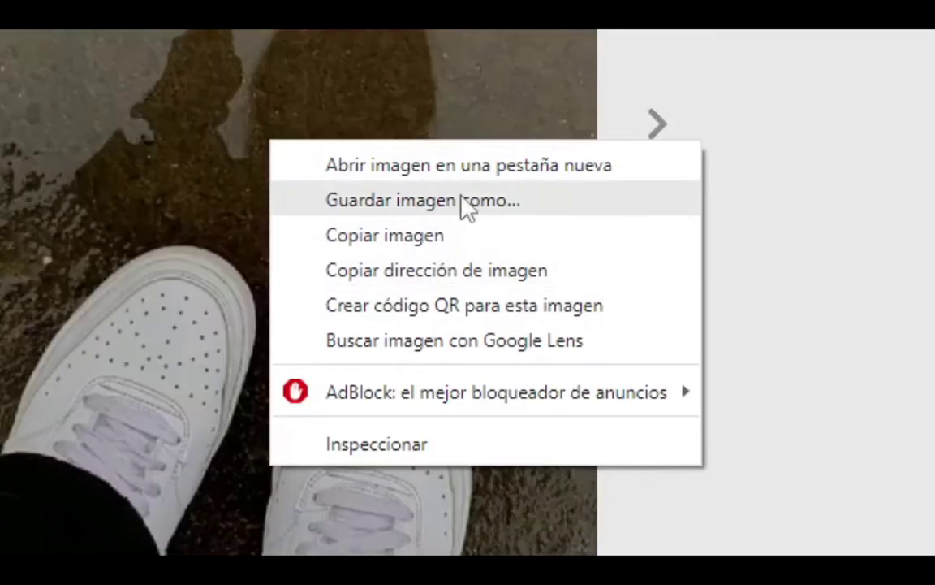
pyautogui.click(467, 201)
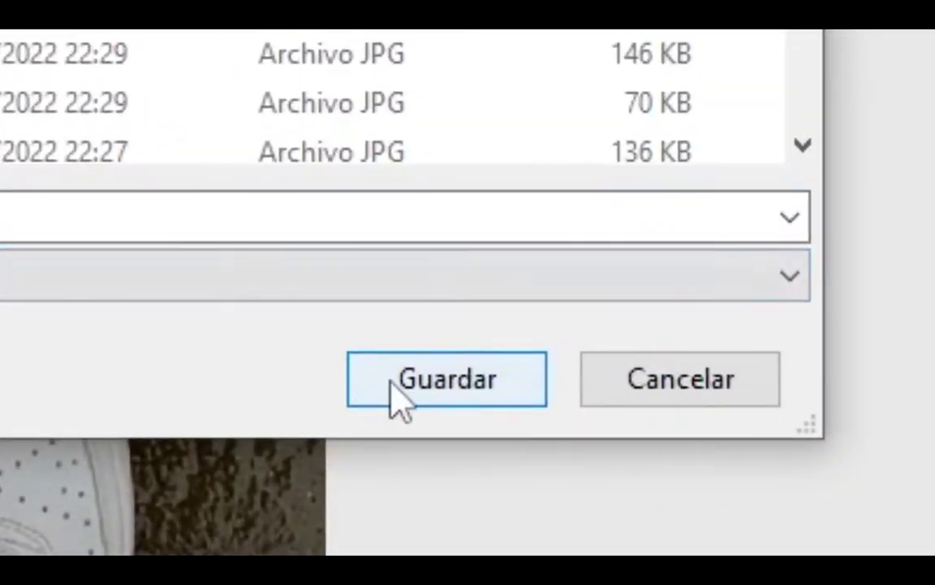
pyautogui.click(656, 501)
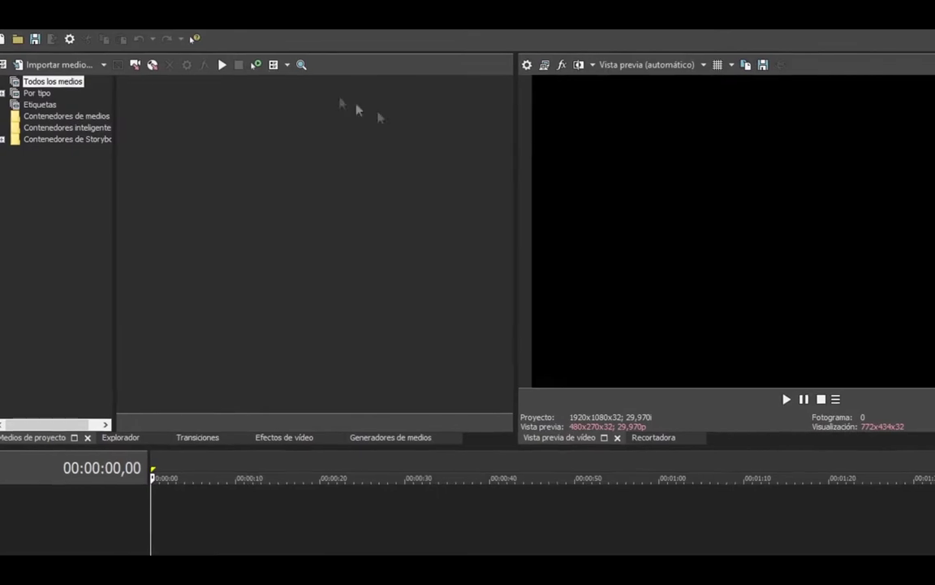
# - In VEGAS Pro, open the imagen and Gym Class Heroes Stereo Hearts files and extend the image event to the audio's end
pyautogui.click(24, 39)
pyautogui.click(274, 187)
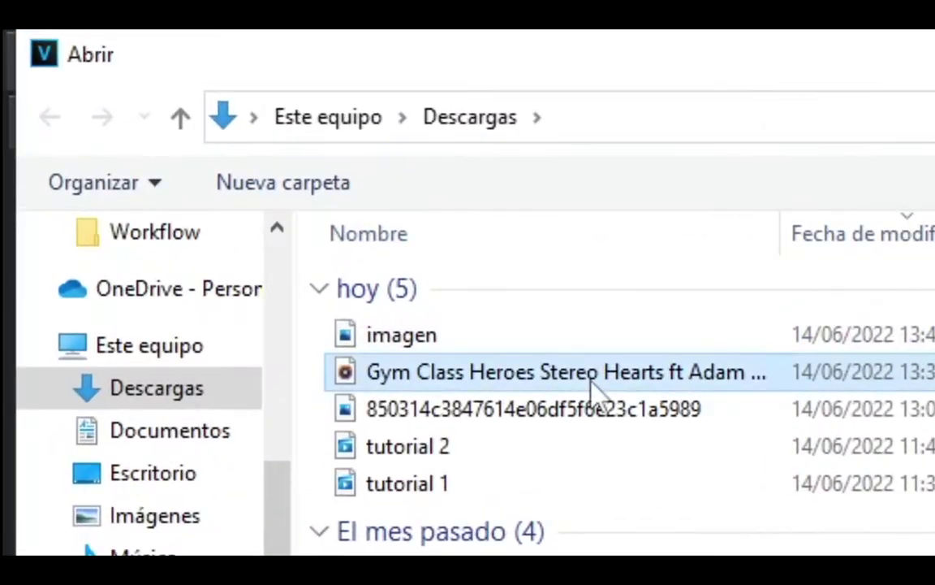
pyautogui.keyDown('ctrl'); pyautogui.click(467, 282); pyautogui.keyUp('ctrl')
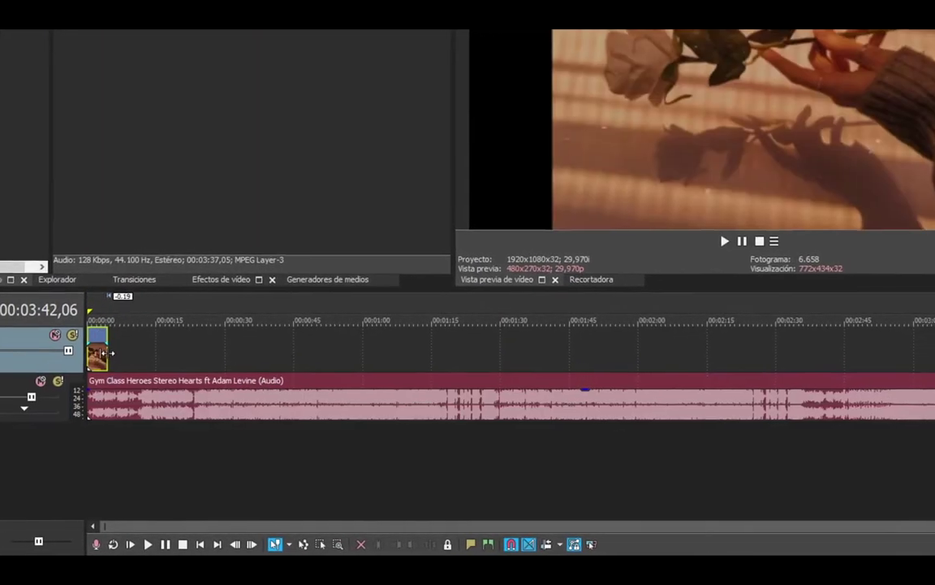
pyautogui.moveTo(101, 353); pyautogui.dragTo(883, 395)
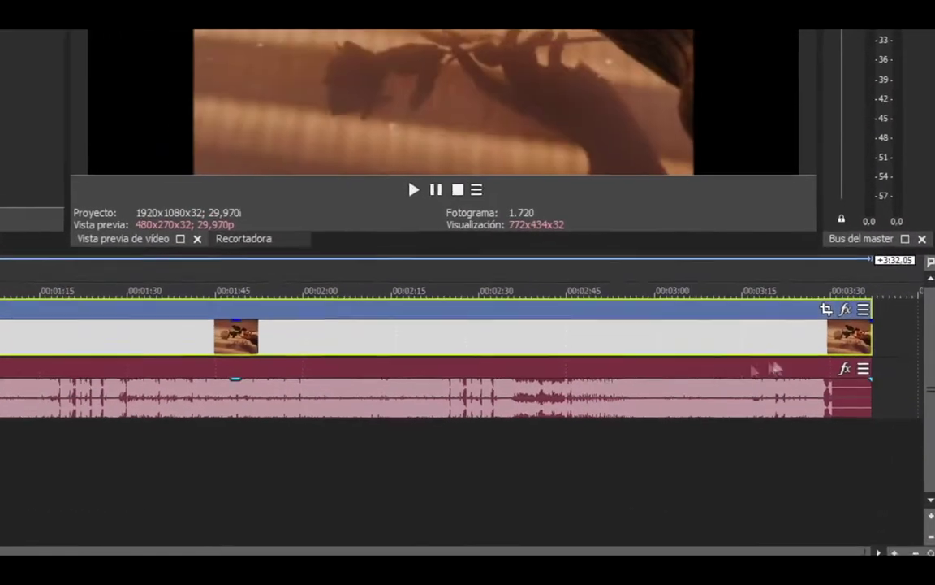
# - Crop the image event to match the output aspect and move the crop frame up to centre Y 197,7
pyautogui.click(826, 310)
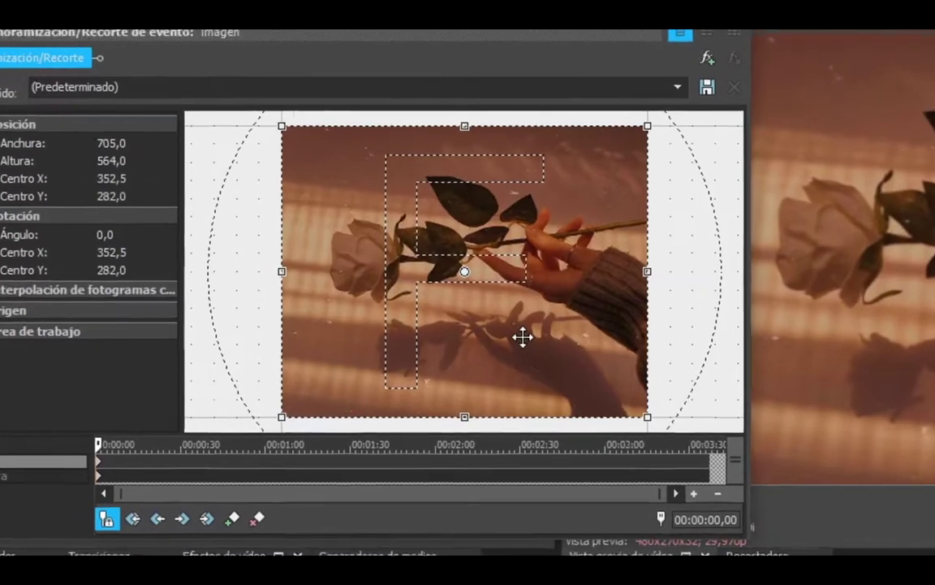
pyautogui.rightClick(522, 337)
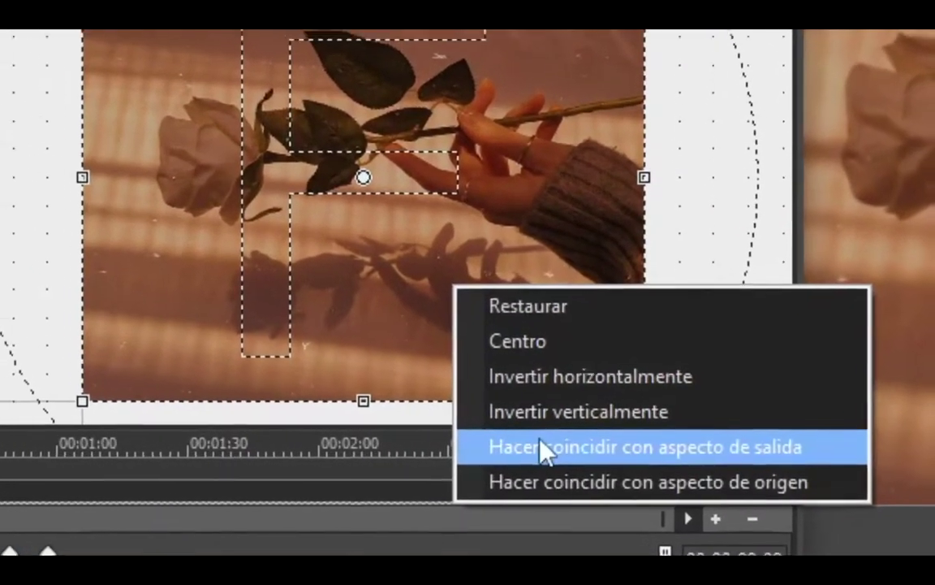
pyautogui.click(542, 443)
pyautogui.moveTo(471, 273); pyautogui.dragTo(471, 206)
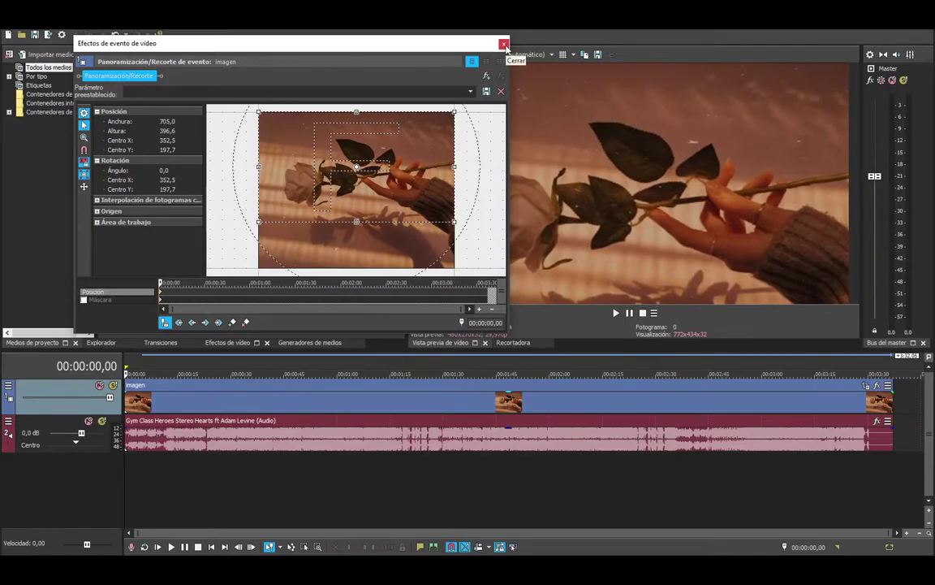
pyautogui.click(597, 46)
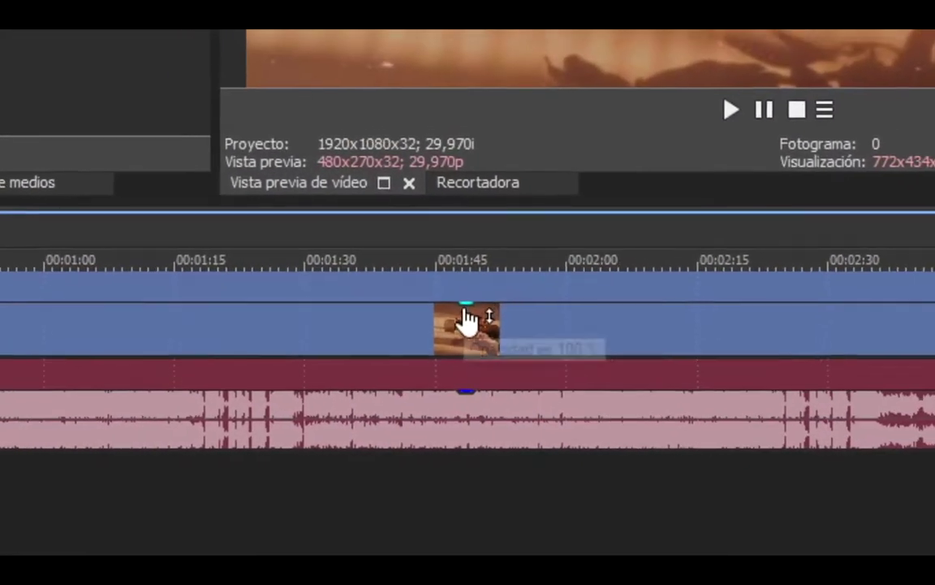
# - Lower the opacity of the image event to darken the background picture
pyautogui.moveTo(501, 379); pyautogui.dragTo(500, 384)
pyautogui.moveTo(479, 348); pyautogui.dragTo(505, 392)
pyautogui.click(536, 476)
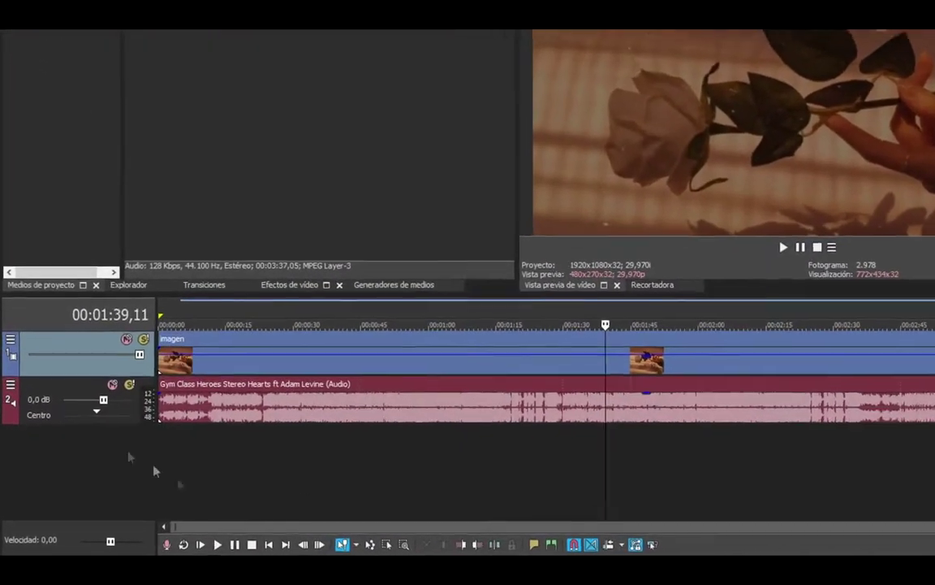
# - Insert a video track above the image and place a default Títulos & Texto event at its start
pyautogui.rightClick(64, 370)
pyautogui.click(131, 397)
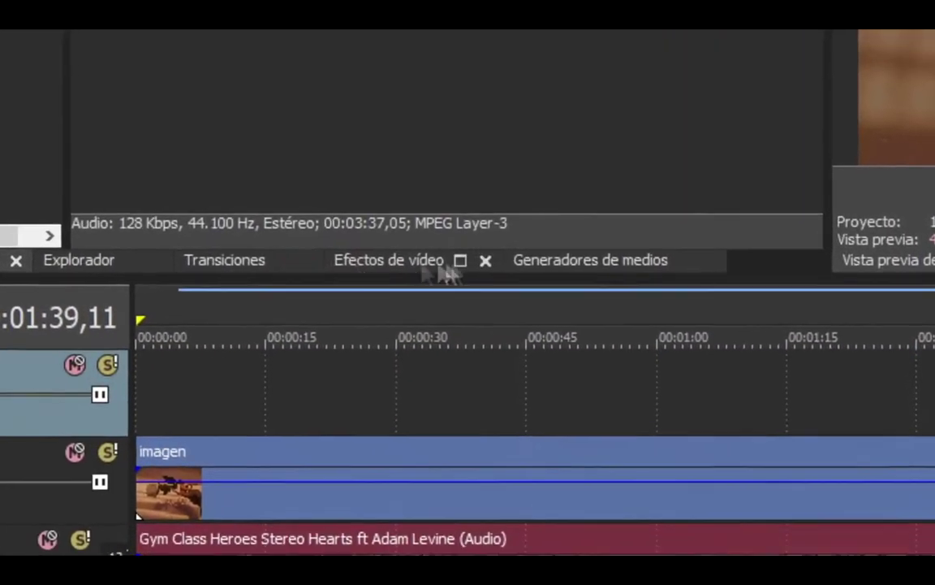
pyautogui.click(640, 114)
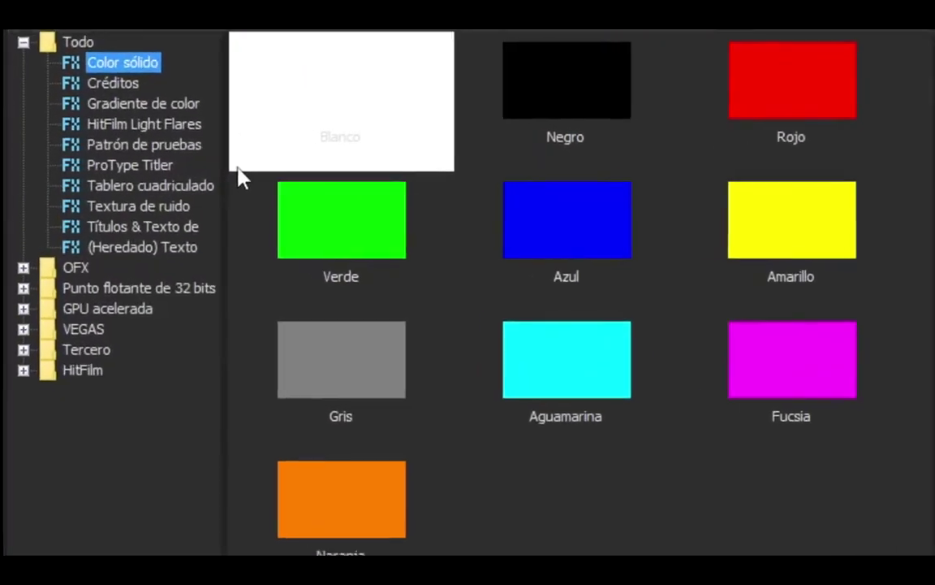
pyautogui.click(150, 216)
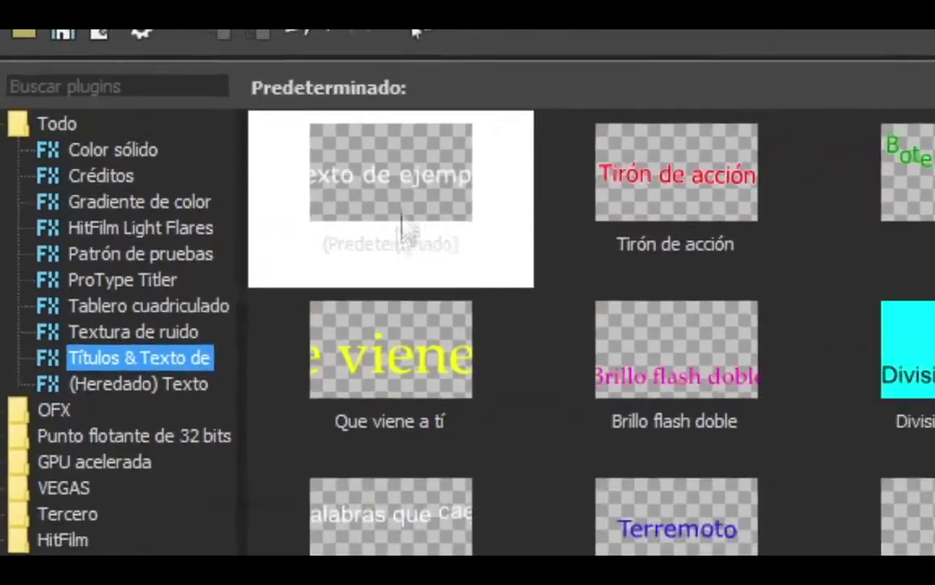
pyautogui.moveTo(519, 188); pyautogui.dragTo(170, 516)
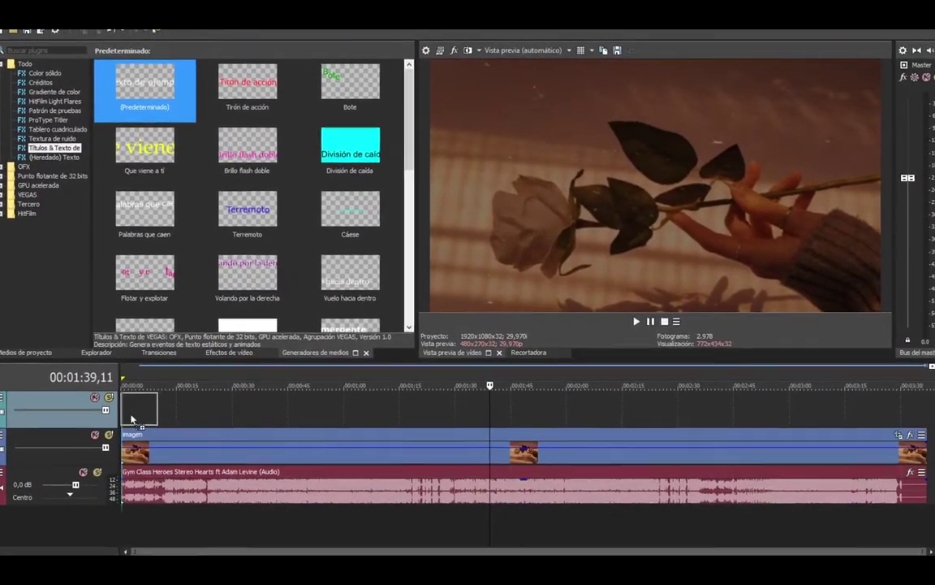
pyautogui.moveTo(131, 418); pyautogui.dragTo(129, 418)
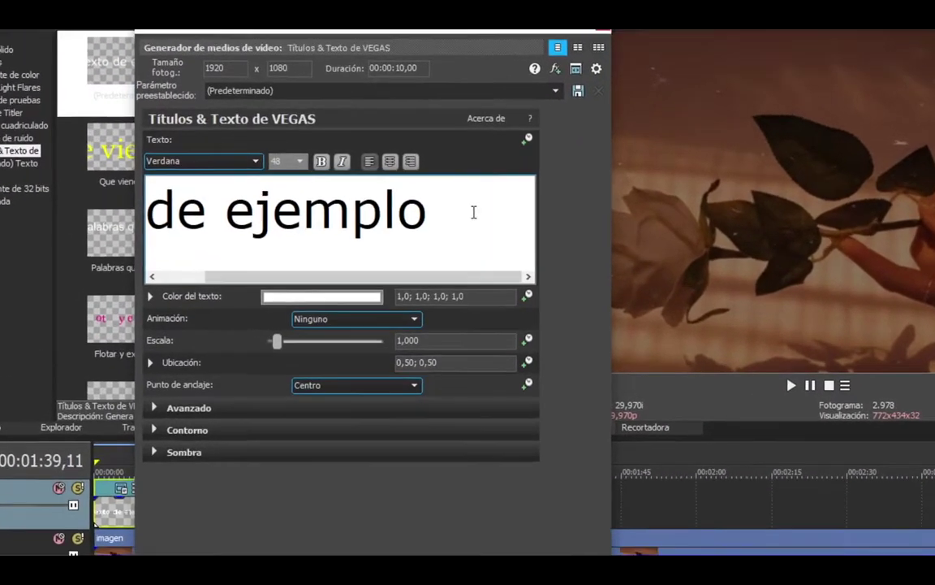
# - Replace the sample text with "Stereo Hearts" and format it in TS Block Bold at size 16
pyautogui.moveTo(473, 212); pyautogui.dragTo(109, 217)
pyautogui.write('Stereo Hearts')
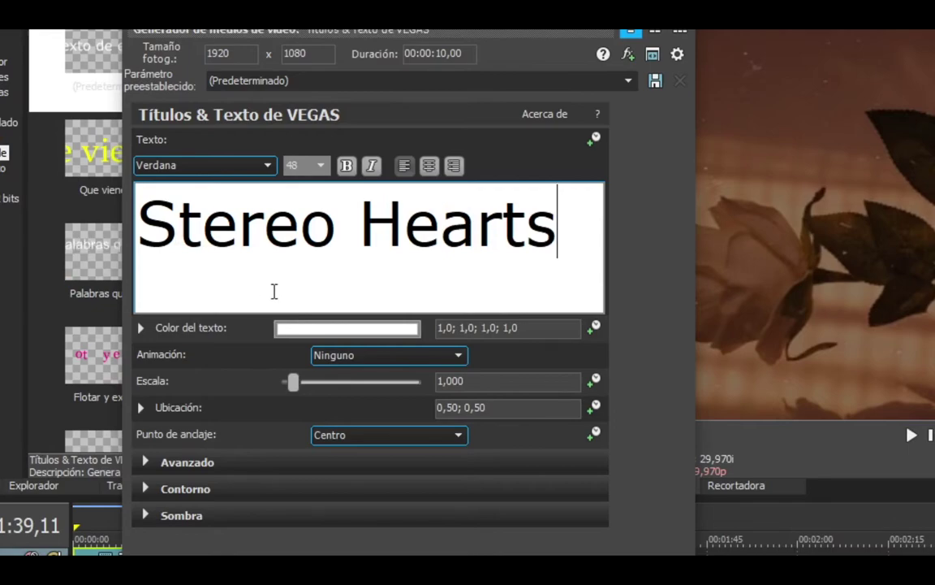
pyautogui.click(321, 167)
pyautogui.click(288, 191)
pyautogui.click(220, 168)
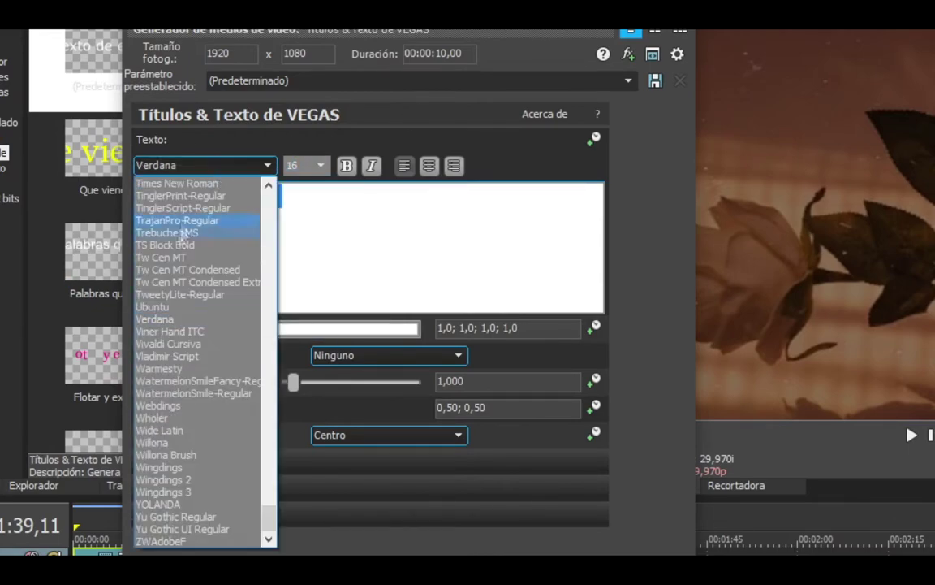
pyautogui.click(181, 245)
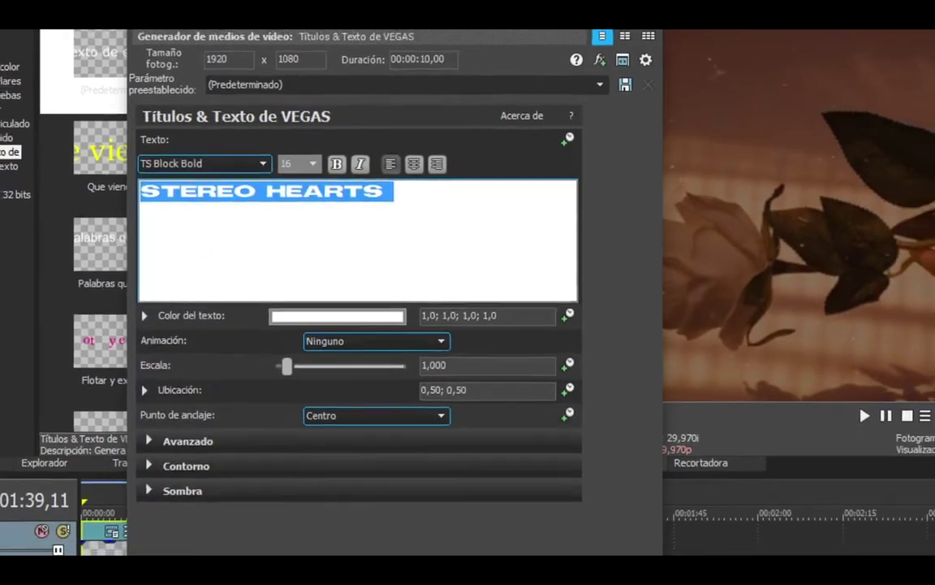
pyautogui.click(681, 11)
# - Play the opening and move the audio event to start about 2 seconds into the timeline
pyautogui.click(134, 487)
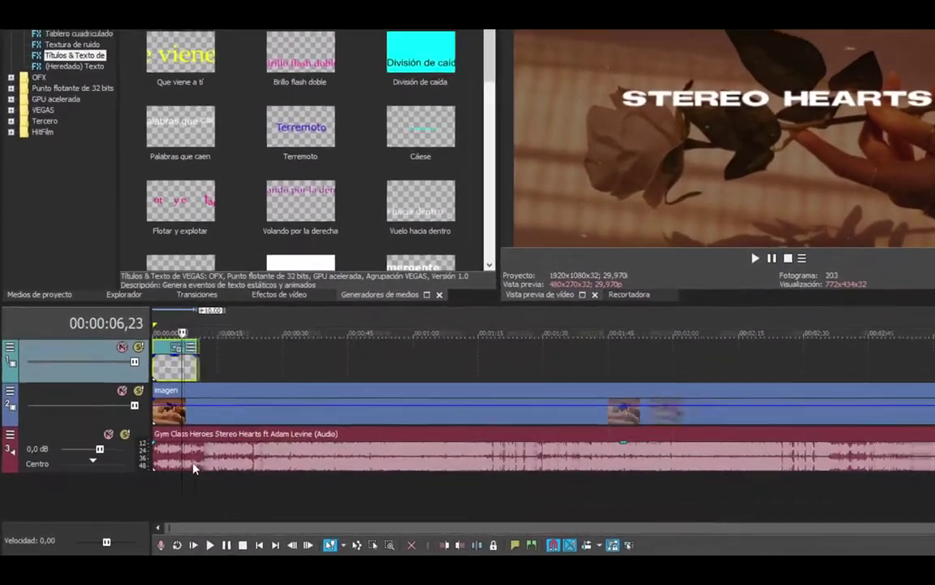
pyautogui.scroll(5, 158, 481)
pyautogui.press('space')
pyautogui.press('space')
pyautogui.click(135, 510)
pyautogui.moveTo(230, 395); pyautogui.dragTo(304, 395)
pyautogui.press('space')
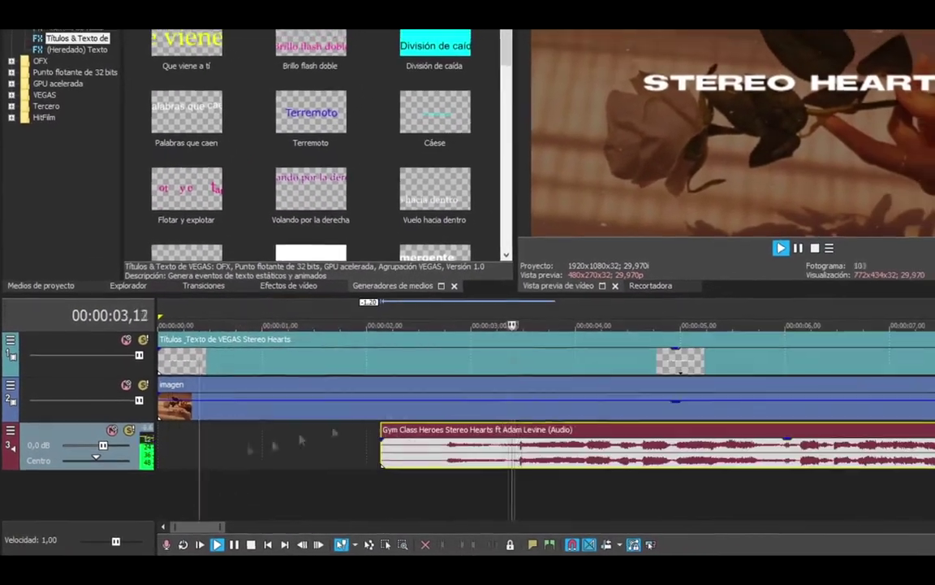
pyautogui.press('space')
# - Trim the Stereo Hearts title event to about 2 seconds, shift the audio slightly earlier, and adjust the title's fade-in
pyautogui.scroll(-3, 334, 433)
pyautogui.moveTo(681, 360); pyautogui.dragTo(262, 358)
pyautogui.scroll(5, 268, 362)
pyautogui.moveTo(464, 364); pyautogui.dragTo(469, 364)
pyautogui.moveTo(424, 469); pyautogui.dragTo(407, 469)
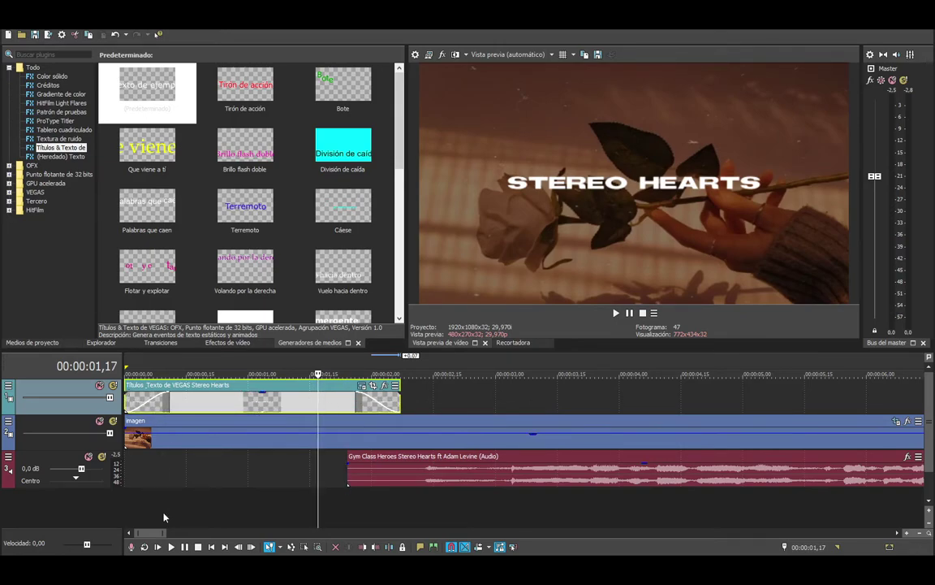
pyautogui.rightClick(169, 402)
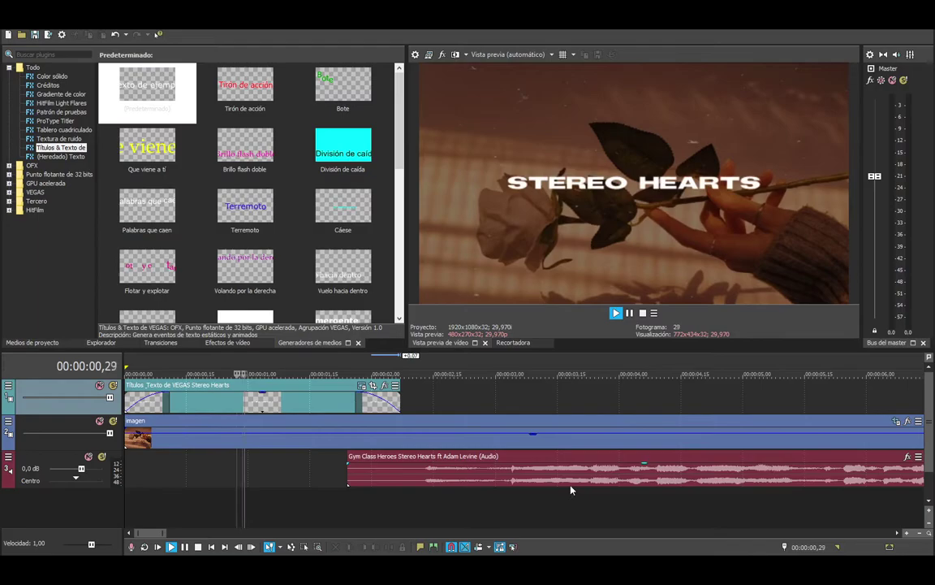
# - Move the audio event earlier to start at about 1 second and play back the opening
pyautogui.moveTo(357, 458); pyautogui.dragTo(282, 456)
pyautogui.press('space')
pyautogui.press('space')
pyautogui.press('space')
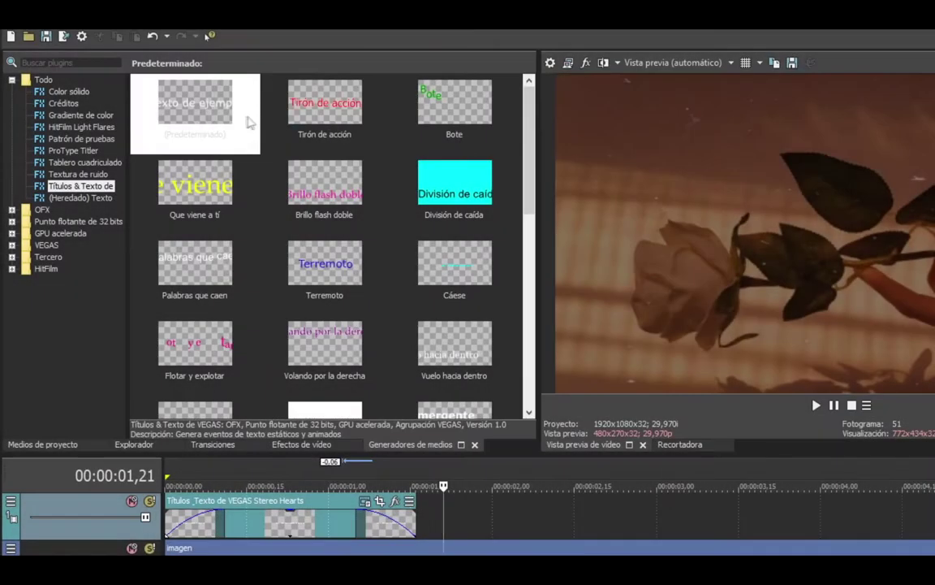
# - Add a default text event after the Stereo Hearts title and fill it with the first two lyric lines from the case converter page
pyautogui.moveTo(189, 78); pyautogui.dragTo(352, 413)
pyautogui.moveTo(232, 396); pyautogui.dragTo(233, 398)
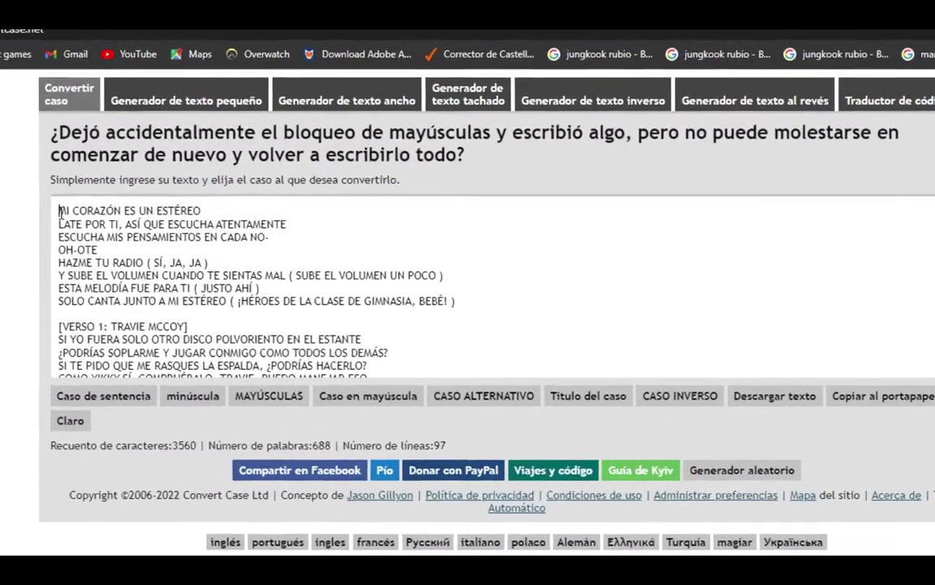
pyautogui.moveTo(65, 242); pyautogui.dragTo(346, 257)
pyautogui.hotkey('ctrl', 'c')
pyautogui.rightClick(192, 98)
pyautogui.click(251, 173)
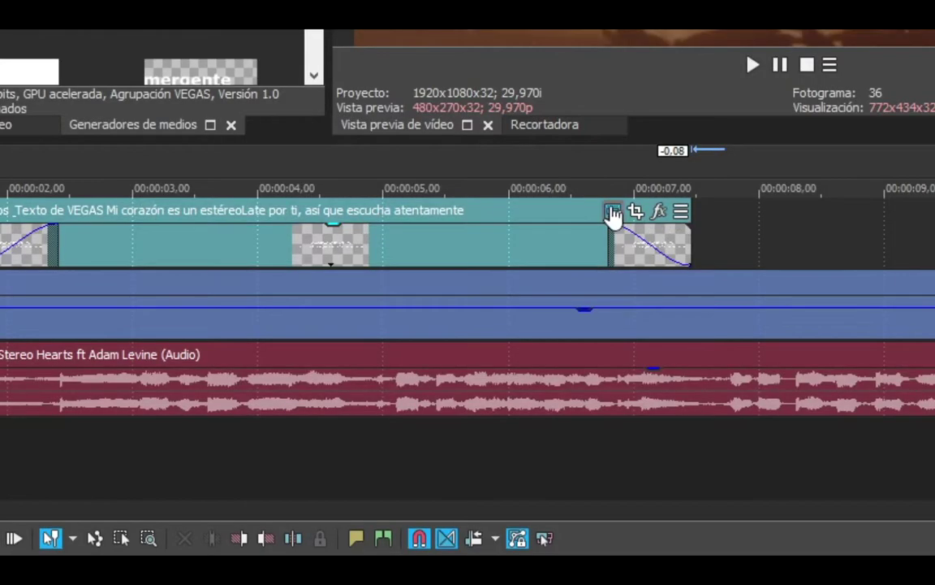
# - Replace the lyric event's text with "MI CORAZÓN ES UN ESTÉREO" and "LATE POR TI, ASÍ QUE ESCUCHA ATENTAMENTE" on two lines
pyautogui.click(616, 211)
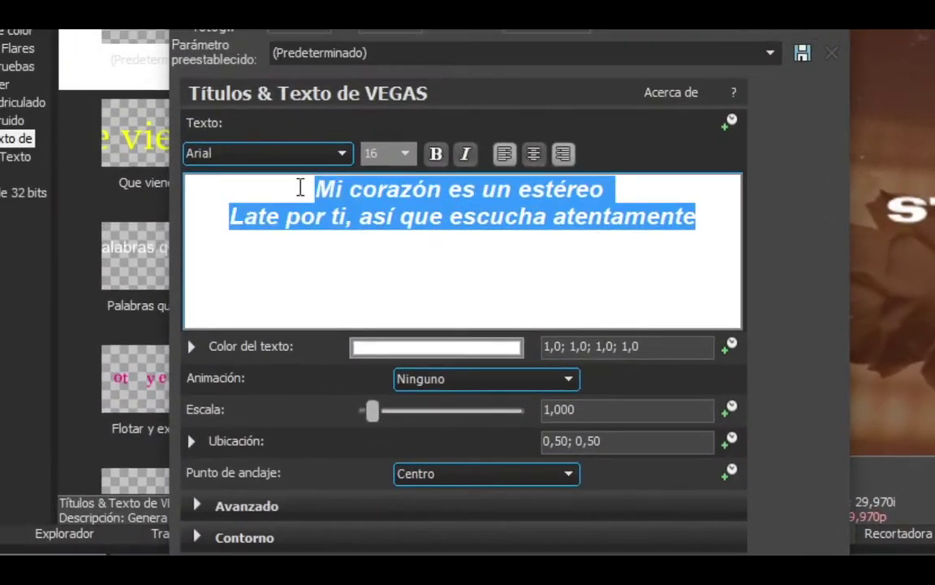
pyautogui.rightClick(376, 199)
pyautogui.click(421, 256)
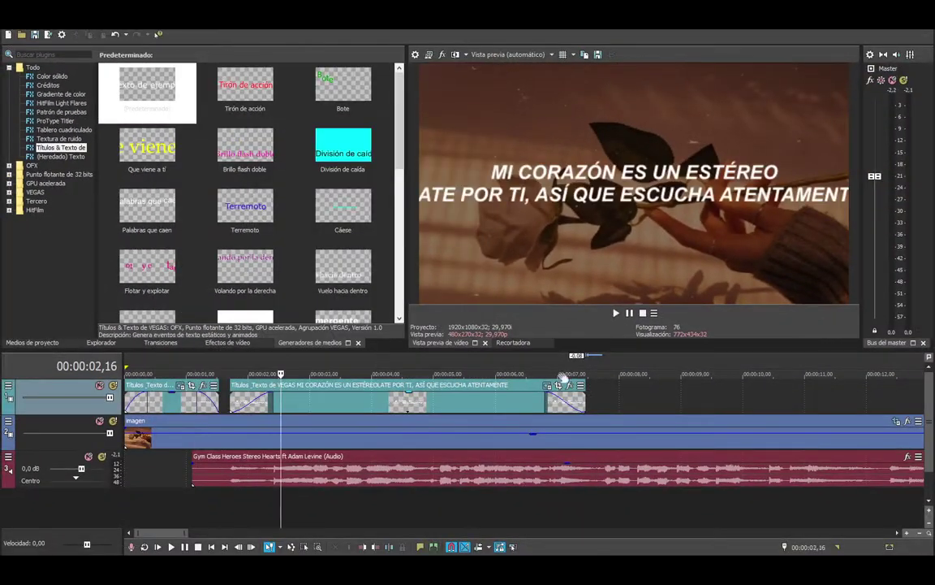
# - Break the lyric's second line after "ASÍ QUE" and paste the text event as a new copy of the source media
pyautogui.click(548, 385)
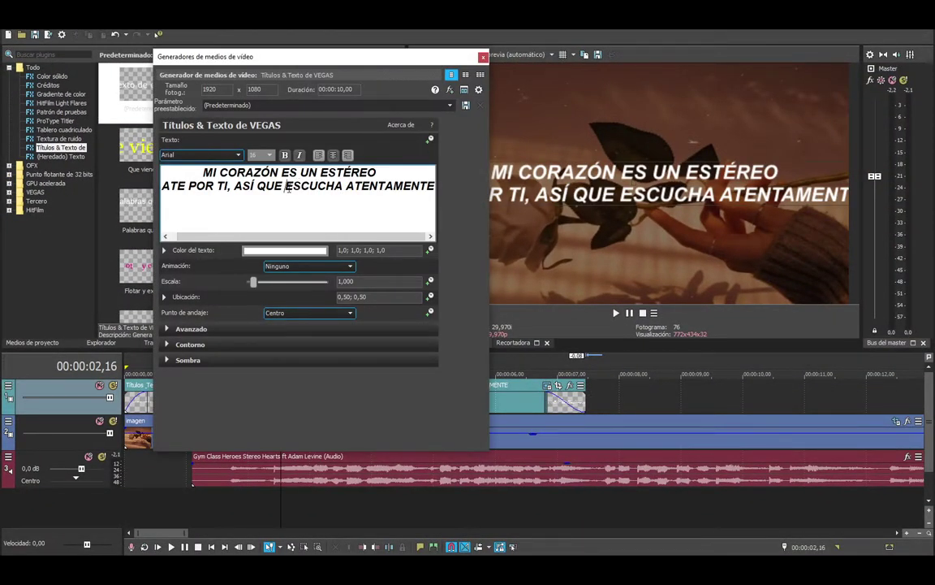
pyautogui.click(483, 58)
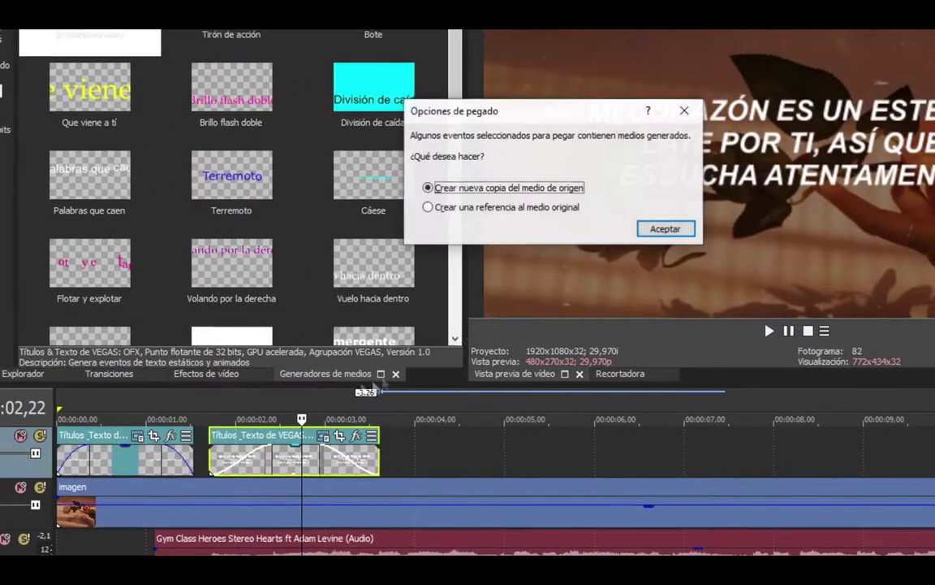
pyautogui.press('Return')
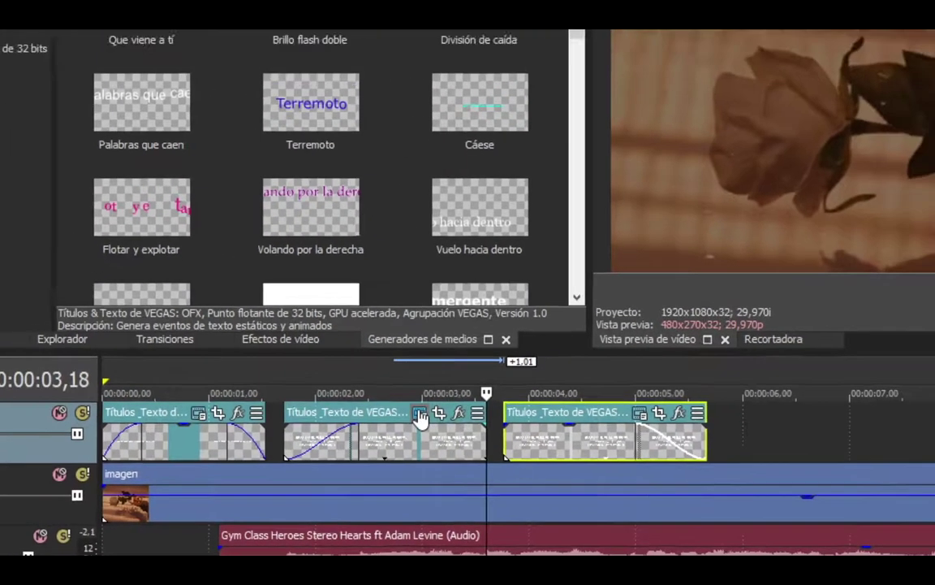
# - Move the pasted lyric event to start at about 5 seconds and lengthen its fade-in
pyautogui.click(458, 384)
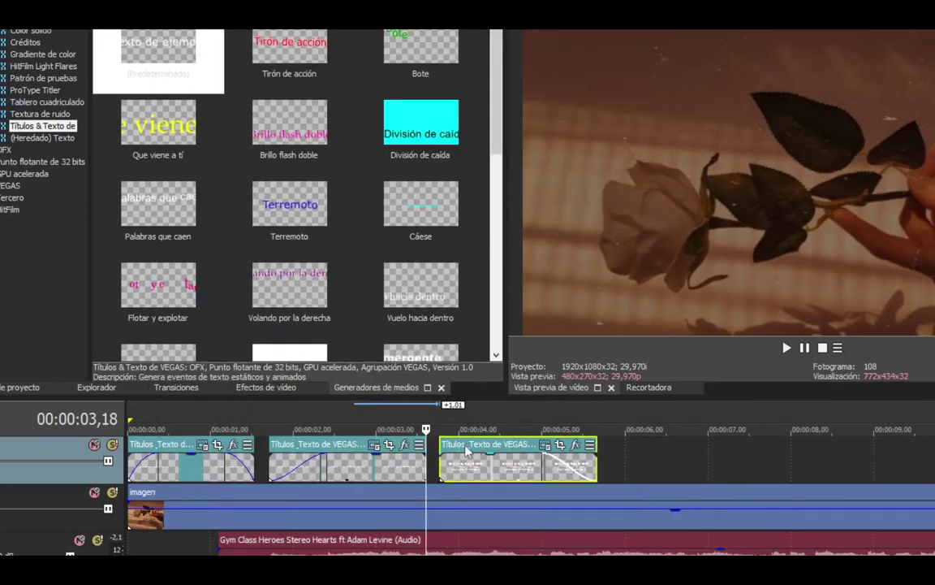
pyautogui.moveTo(422, 421); pyautogui.dragTo(595, 410)
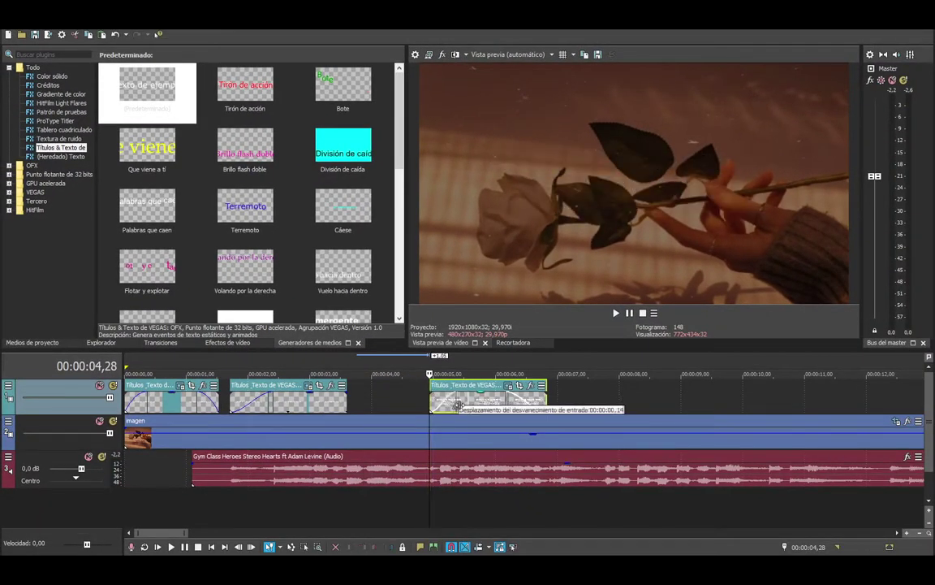
pyautogui.moveTo(459, 393); pyautogui.dragTo(470, 403)
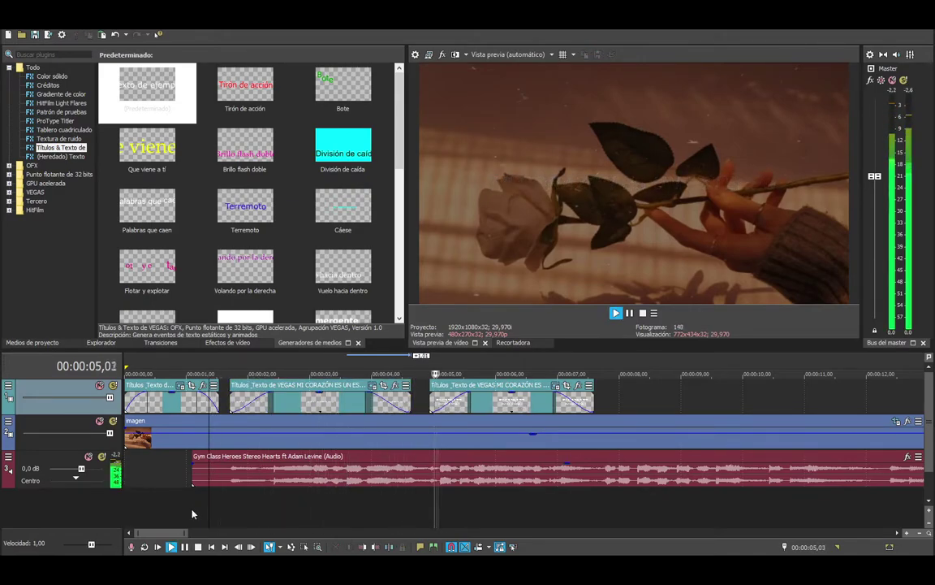
# - Reduce the copied event's text to "LATE POR TI, ASÍ QUE ESCUCHA ATENTAMENTE" on two lines and extend its start back to about 4.8 seconds
pyautogui.click(555, 386)
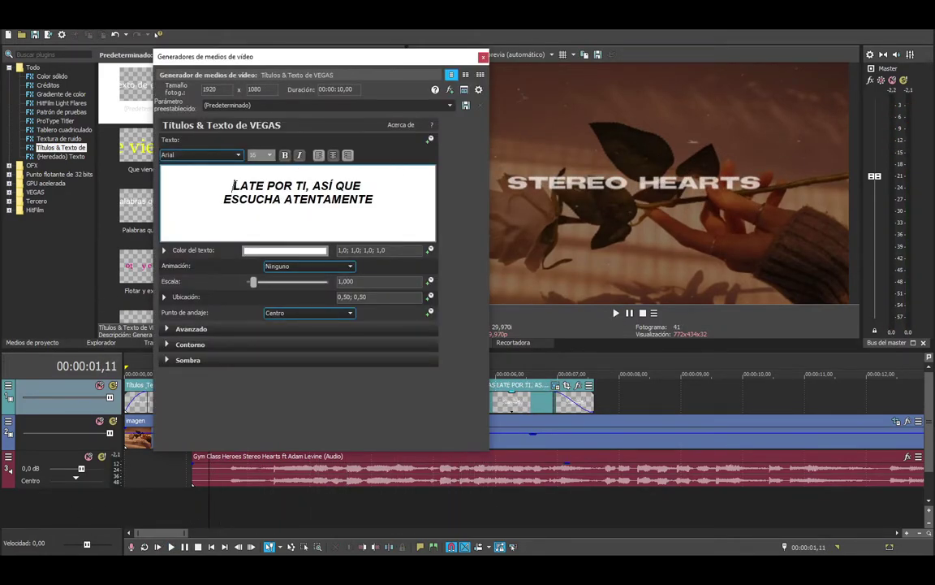
pyautogui.click(483, 59)
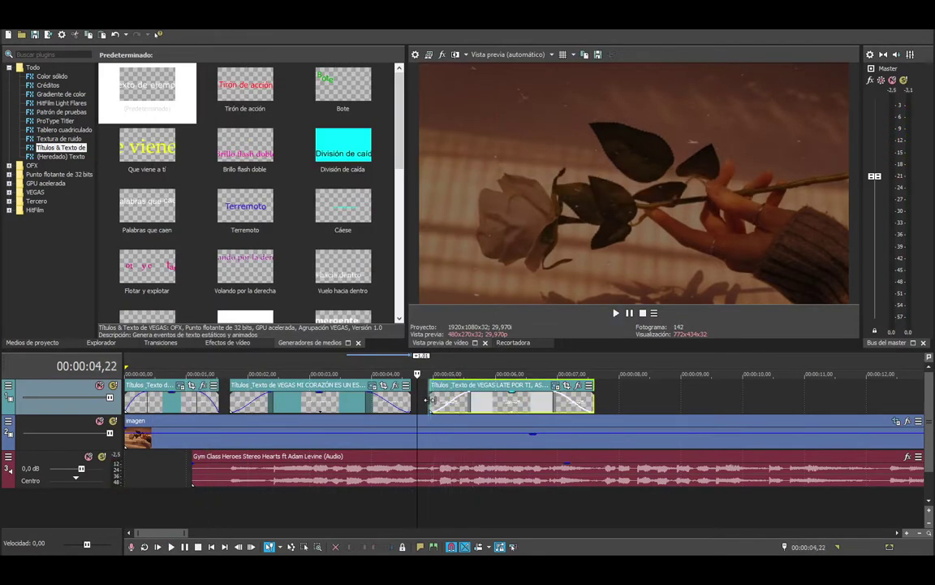
pyautogui.click(428, 399)
pyautogui.click(386, 400)
pyautogui.moveTo(429, 400); pyautogui.dragTo(420, 404)
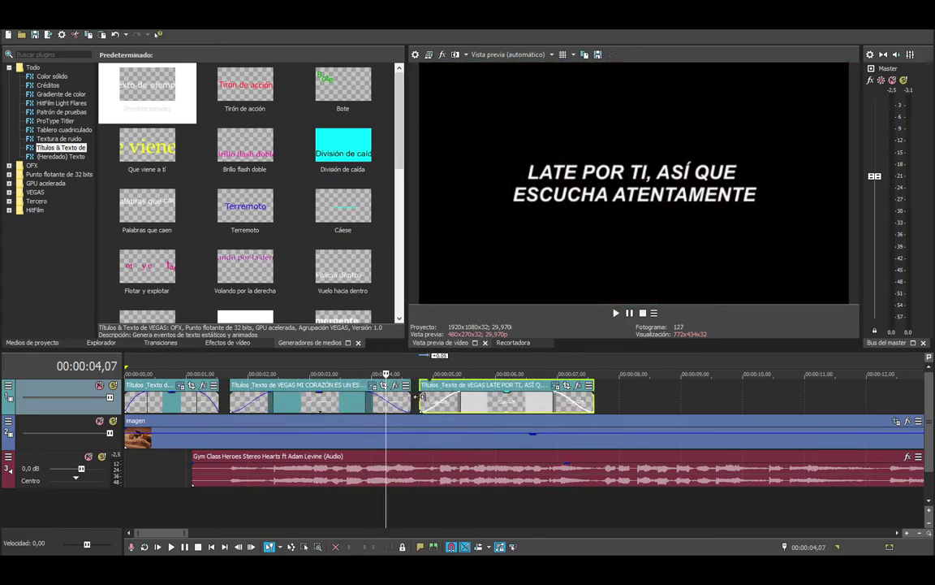
pyautogui.press('space')
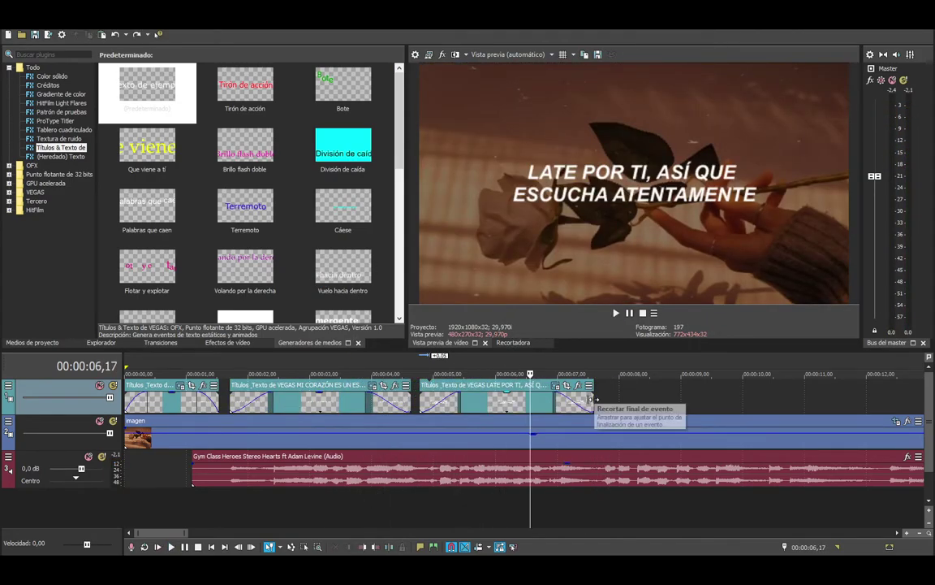
# - Paste another independent lyric event after the second one and replace its text with "ESCUCHA MIS PENSAMIENTOS EN CADA NO-" from the case converter page
pyautogui.press('Return')
pyautogui.moveTo(606, 393); pyautogui.dragTo(616, 393)
pyautogui.click(742, 386)
pyautogui.hotkey('alt', 'Tab')
pyautogui.hotkey('alt', 'Tab')
pyautogui.hotkey('alt', 'Tab')
pyautogui.hotkey('alt', 'Tab')
pyautogui.hotkey('alt', 'Tab')
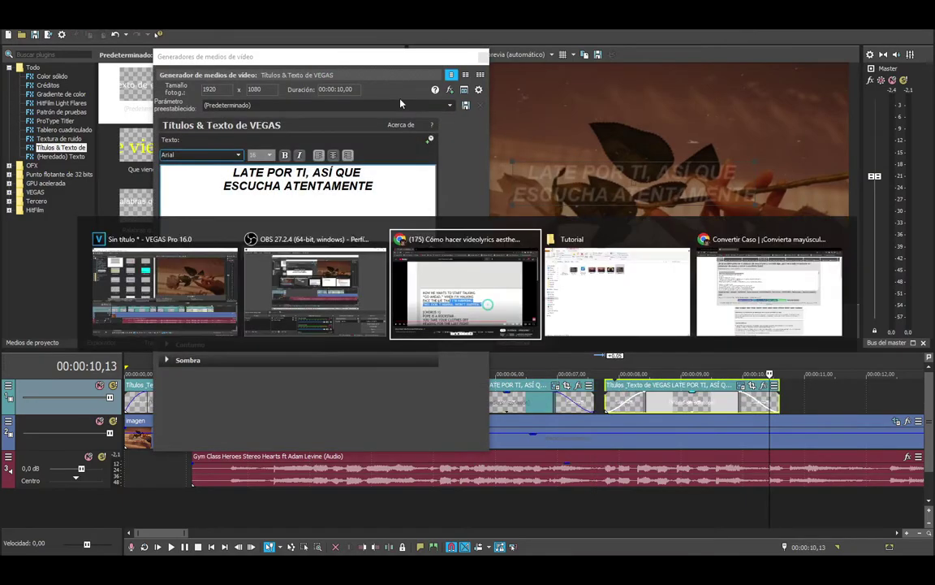
pyautogui.hotkey('alt', 'shift', 'Tab')
pyautogui.tripleClick(171, 174)
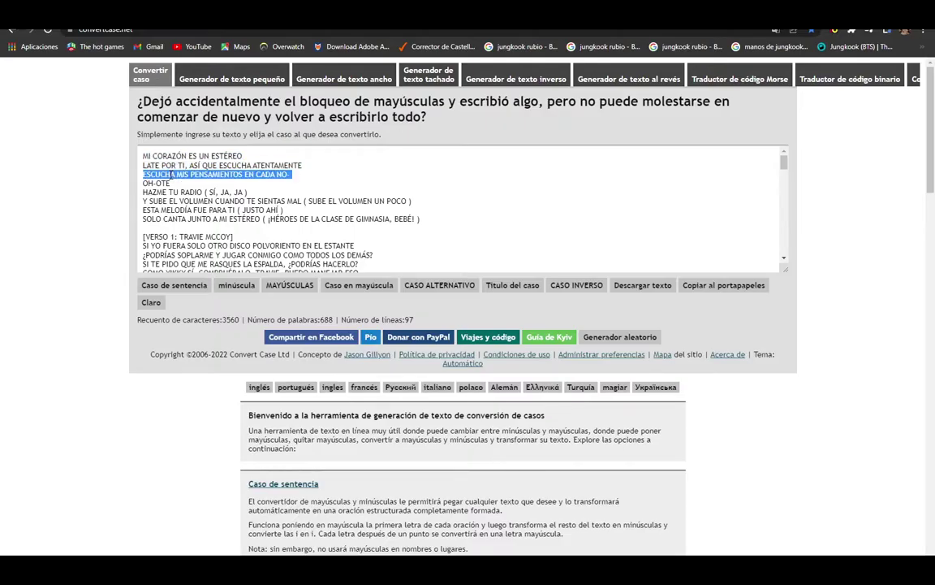
pyautogui.hotkey('alt', 'Tab')
pyautogui.hotkey('ctrl', 'a')
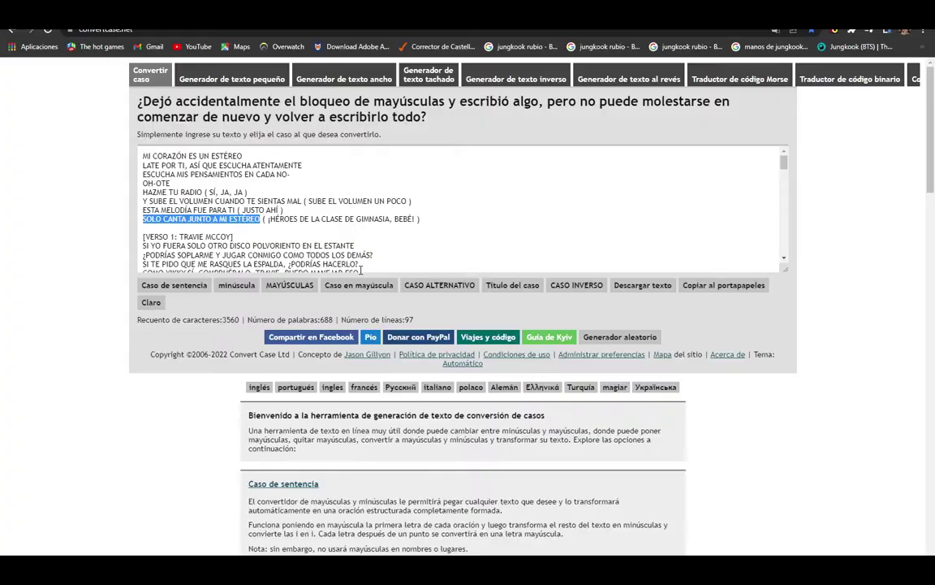
# - Replace the text of the lyric event ending at about 23 seconds with "SOLO CANTA JUNTO A MI ESTÉREO" from the converter page
pyautogui.hotkey('alt', 'Tab')
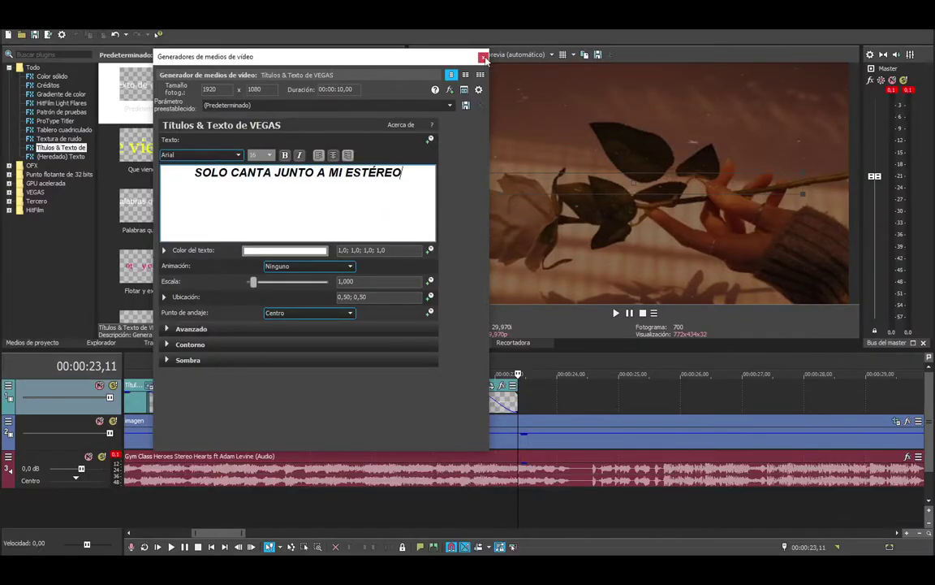
pyautogui.click(483, 57)
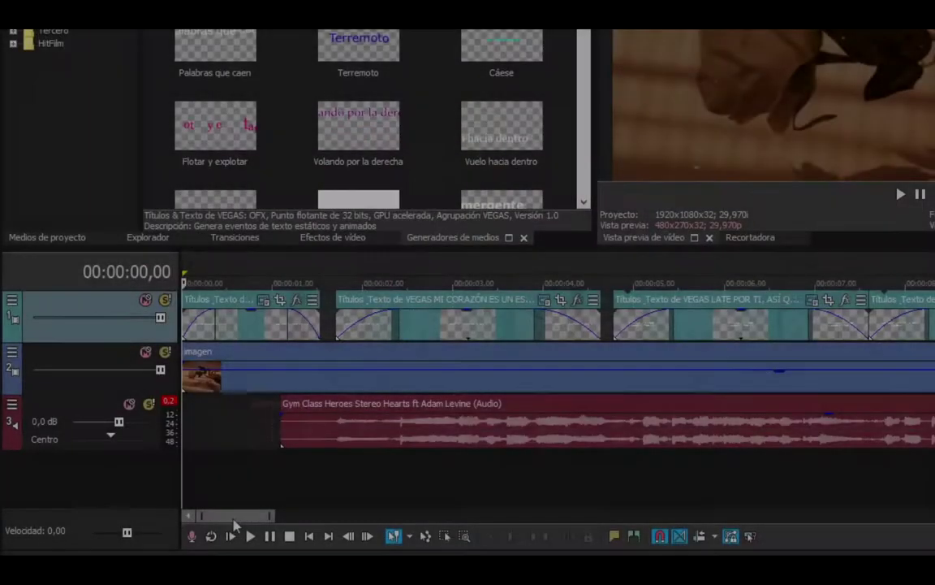
# - Insert a new video track above the lyrics and place a default text event at its beginning
pyautogui.moveTo(160, 533)
pyautogui.mouseDown()
pyautogui.moveTo(212, 533)
pyautogui.moveTo(159, 552)
pyautogui.mouseUp()
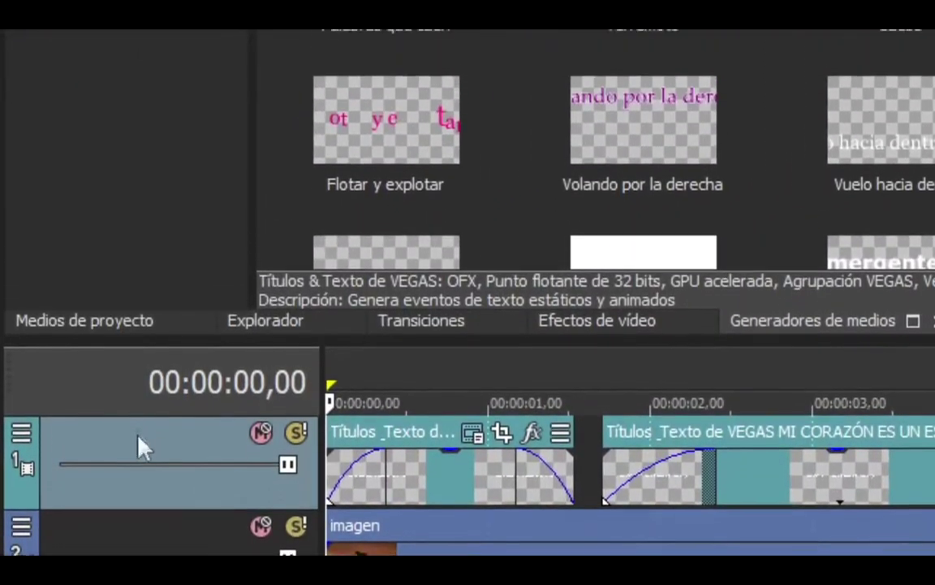
pyautogui.rightClick(124, 352)
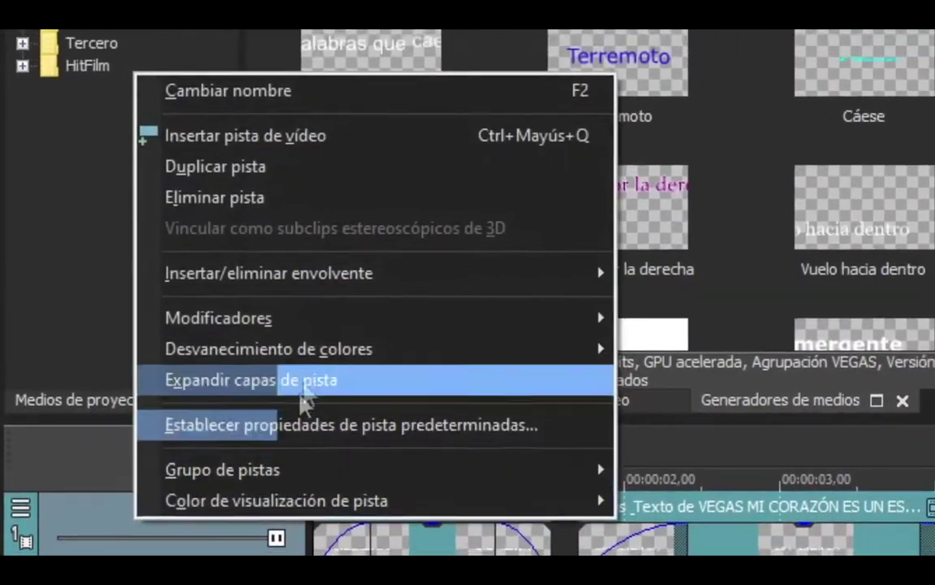
pyautogui.click(252, 188)
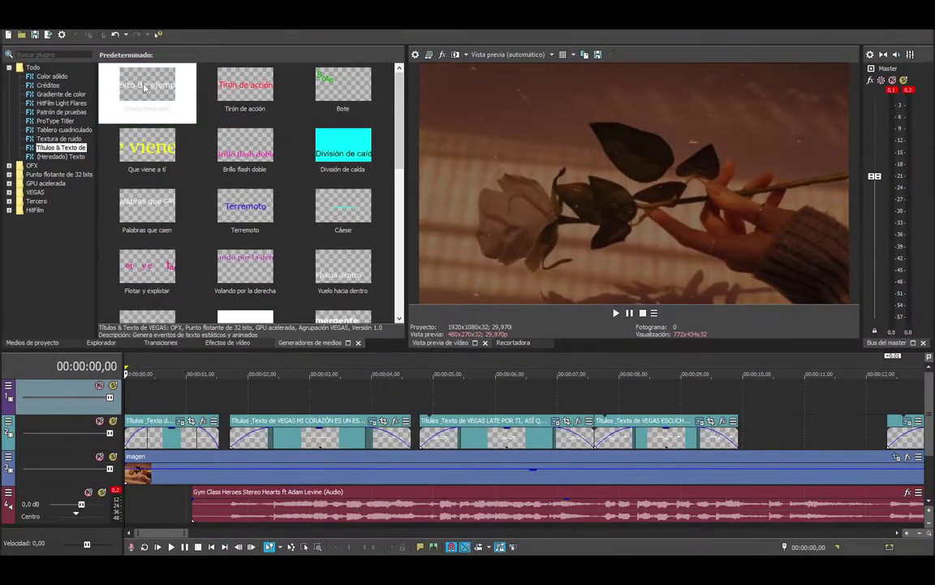
pyautogui.moveTo(132, 399); pyautogui.dragTo(132, 399)
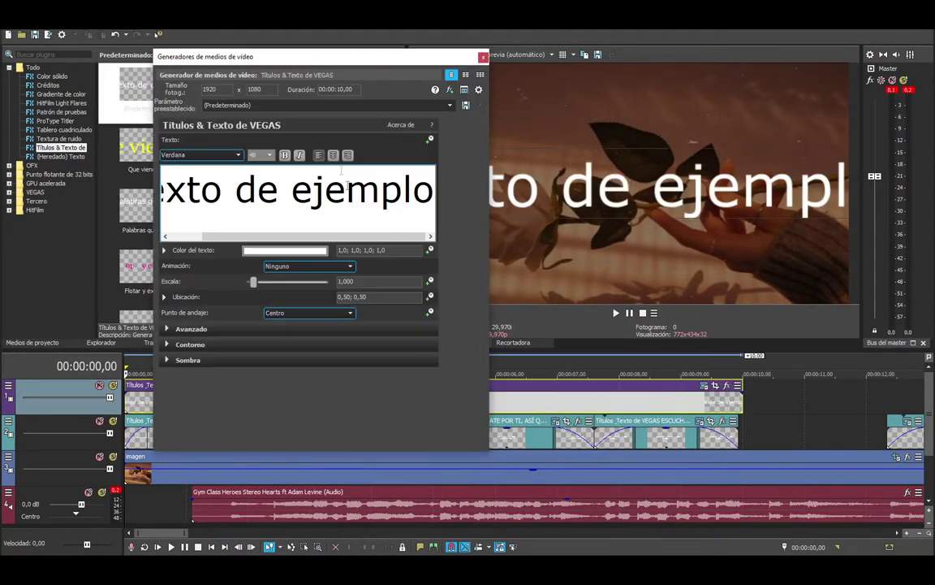
# - Replace the new event's sample text with the creator's full name
pyautogui.doubleClick(360, 200)
pyautogui.hotkey('ctrl', 'a')
pyautogui.write('Alba')
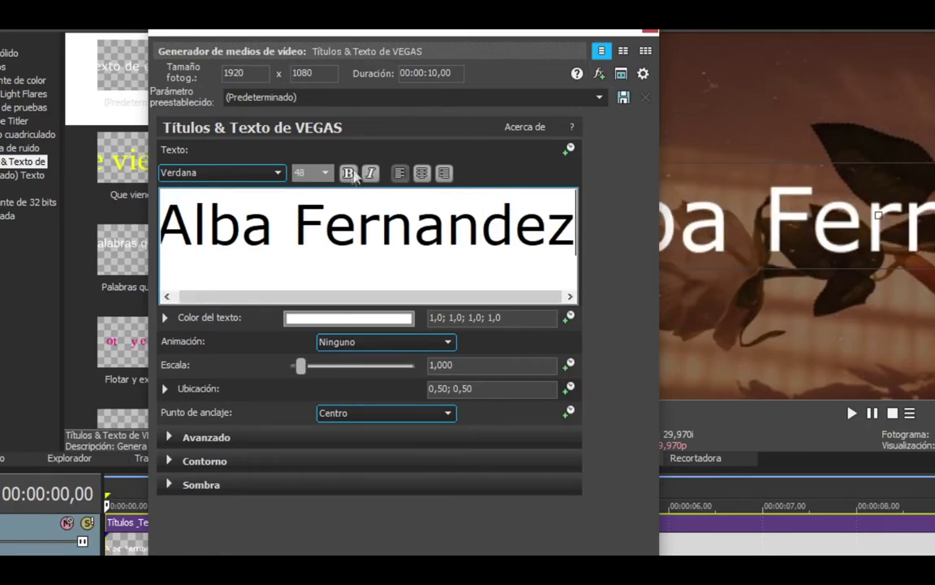
# - Set the name text to size 10 and change its font to a blackletter typeface
pyautogui.tripleClick(338, 213)
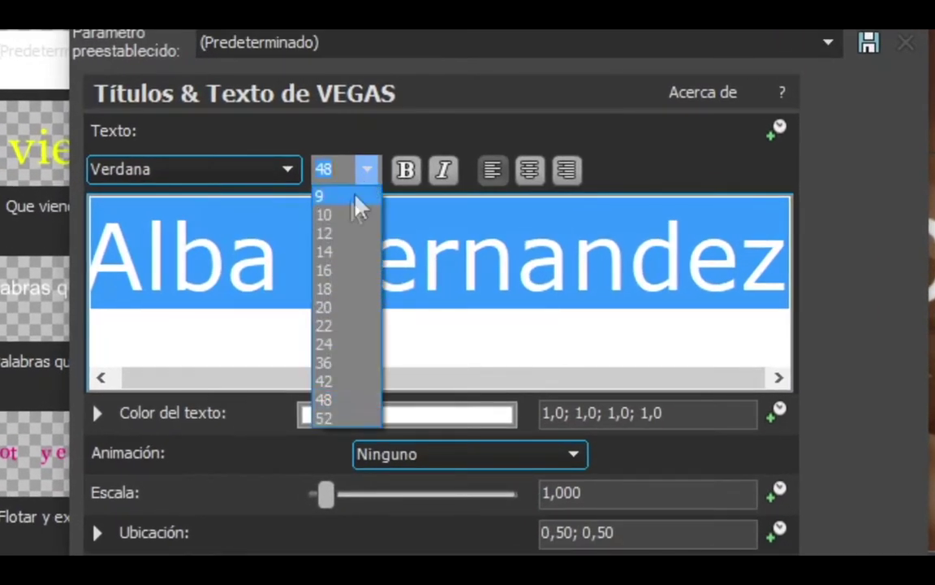
pyautogui.click(348, 213)
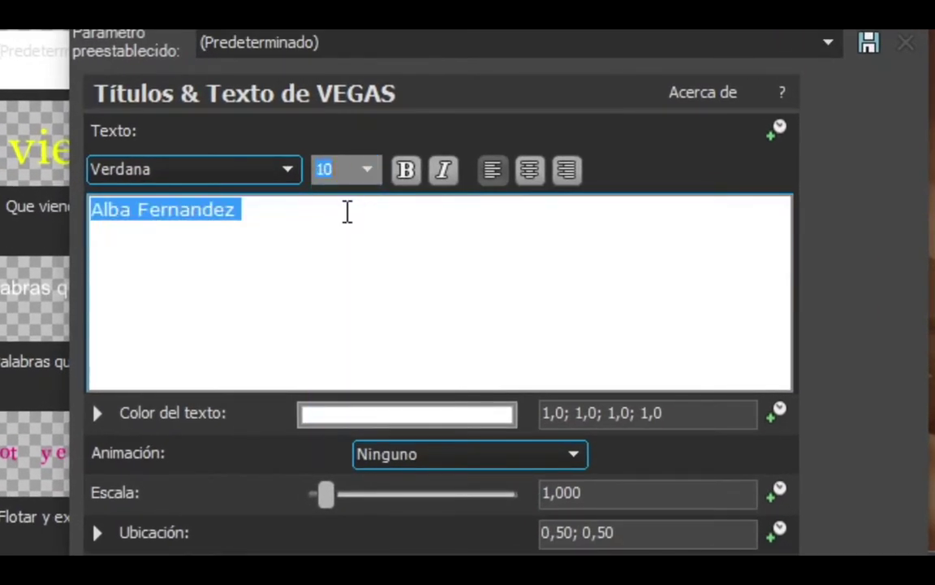
pyautogui.click(288, 169)
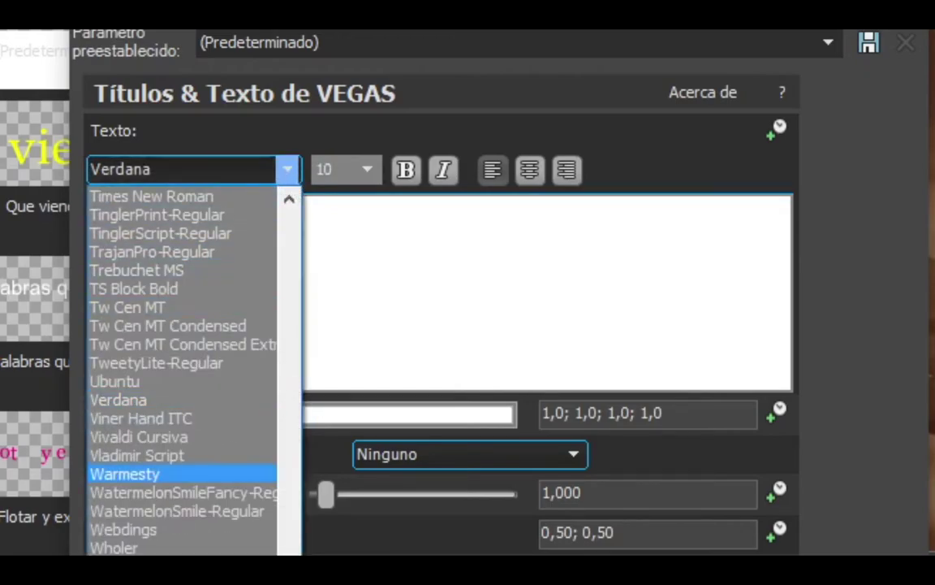
pyautogui.scroll(15, 227, 454)
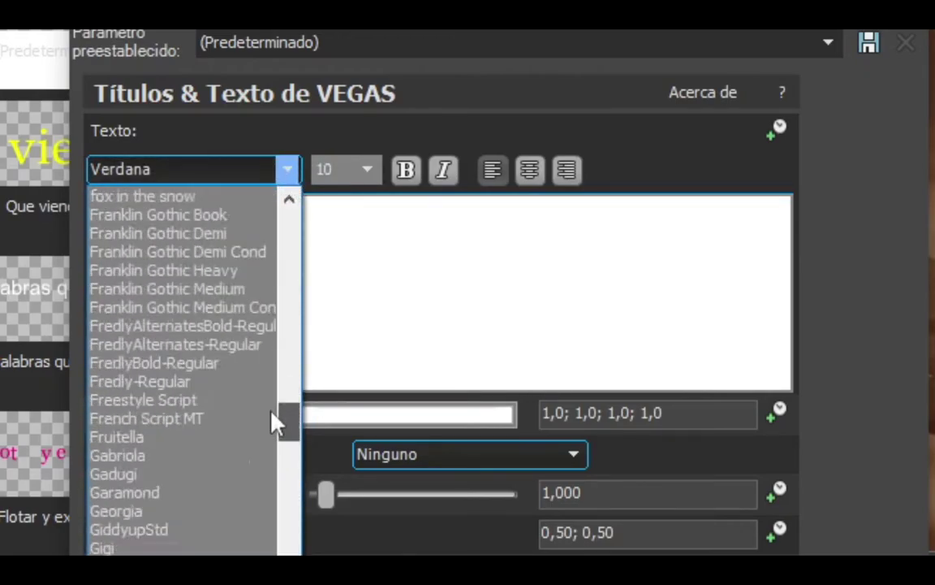
pyautogui.scroll(-1, 113, 435)
pyautogui.click(113, 434)
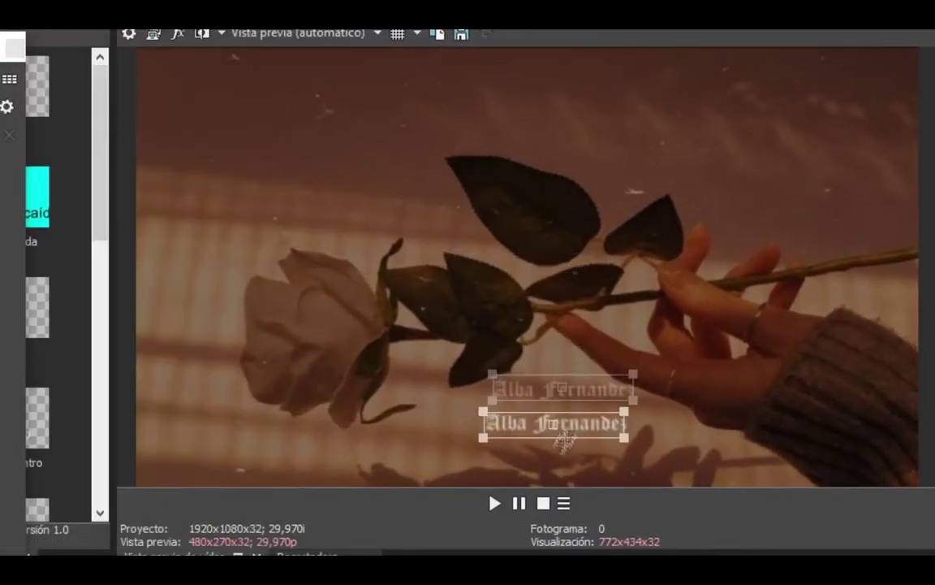
# - Place the name text in the video frame's upper-left corner and extend its event to the end of the background image
pyautogui.moveTo(553, 423); pyautogui.dragTo(554, 471)
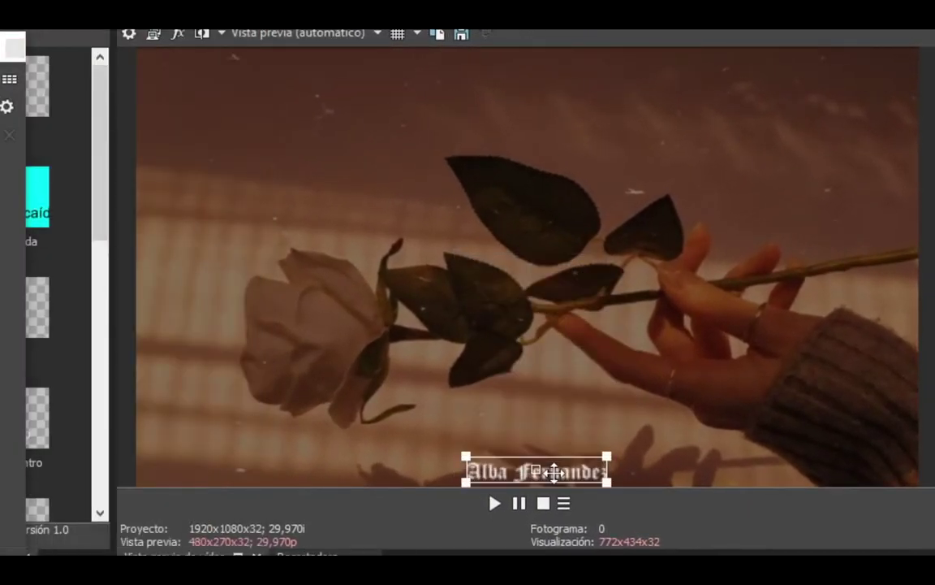
pyautogui.click(15, 48)
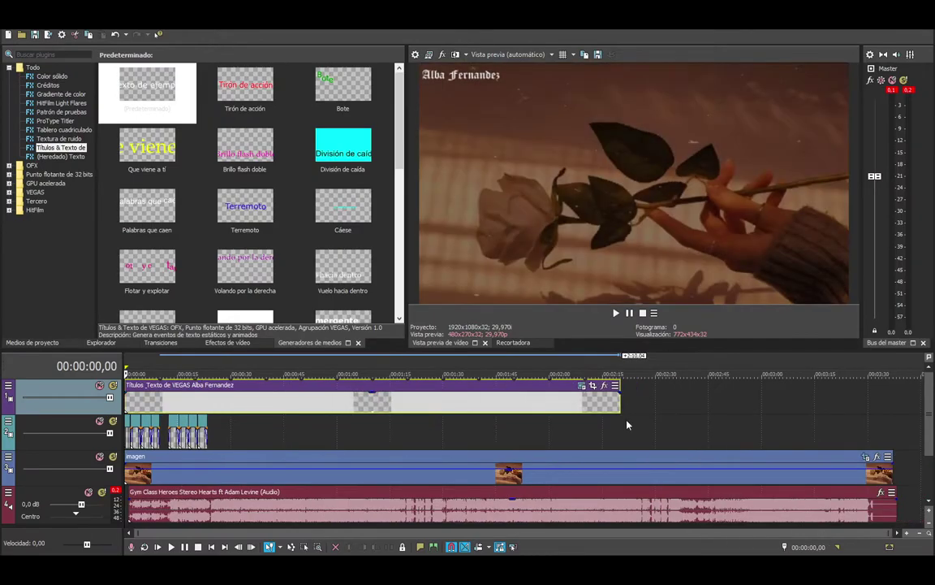
pyautogui.moveTo(621, 401); pyautogui.dragTo(893, 402)
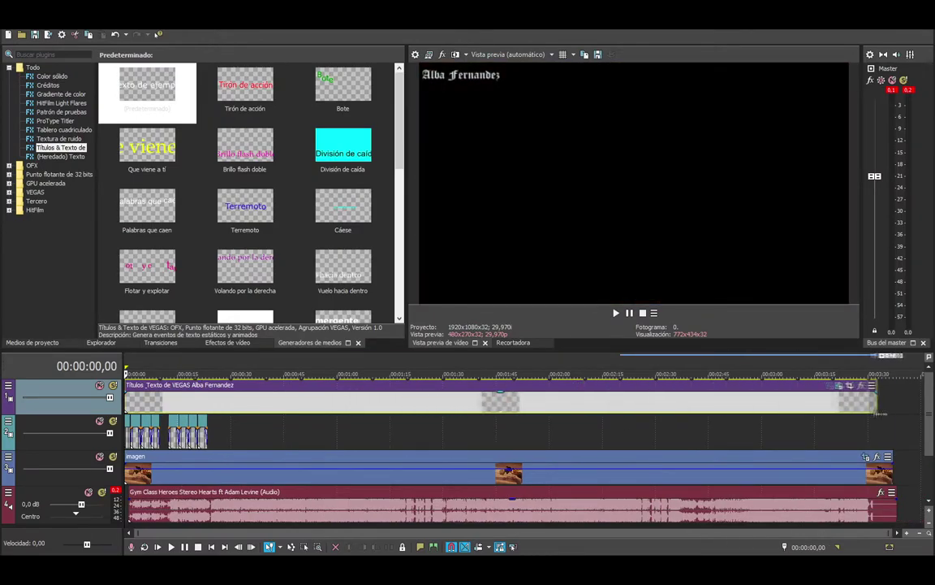
pyautogui.click(893, 472)
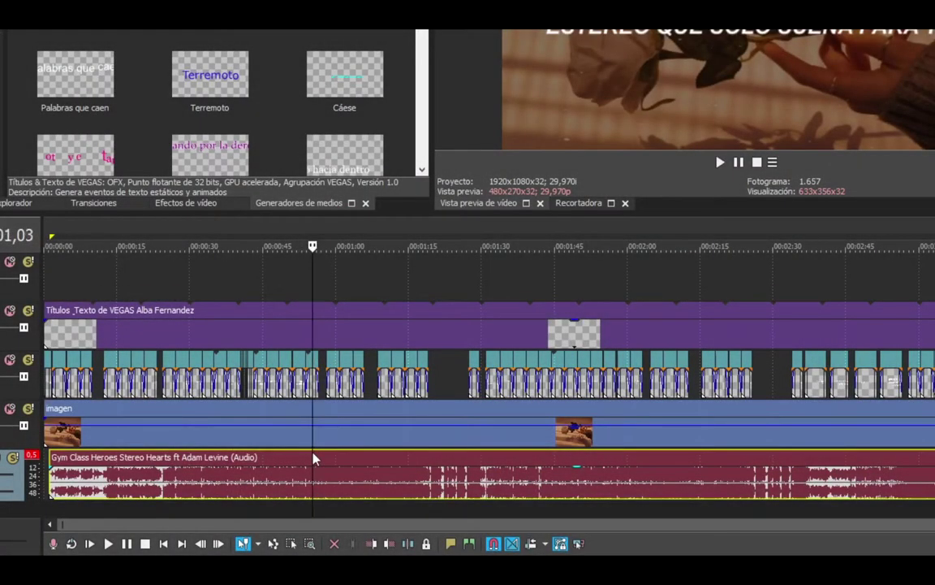
# - Select the audio event's full duration and render the project as MAGIX AVC/AAC MP4 with the Internet 4K 2160p 29,97 fps template
pyautogui.doubleClick(314, 459)
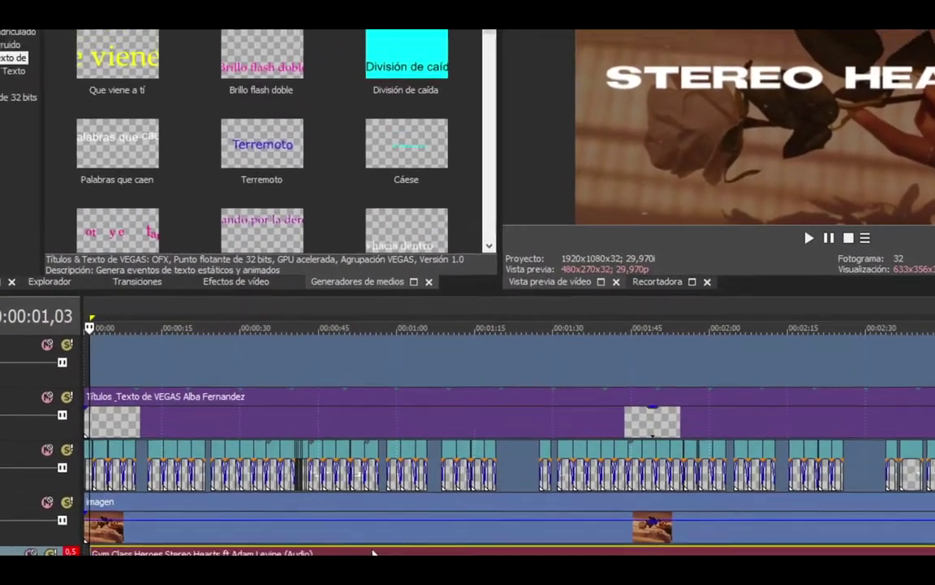
pyautogui.click(25, 42)
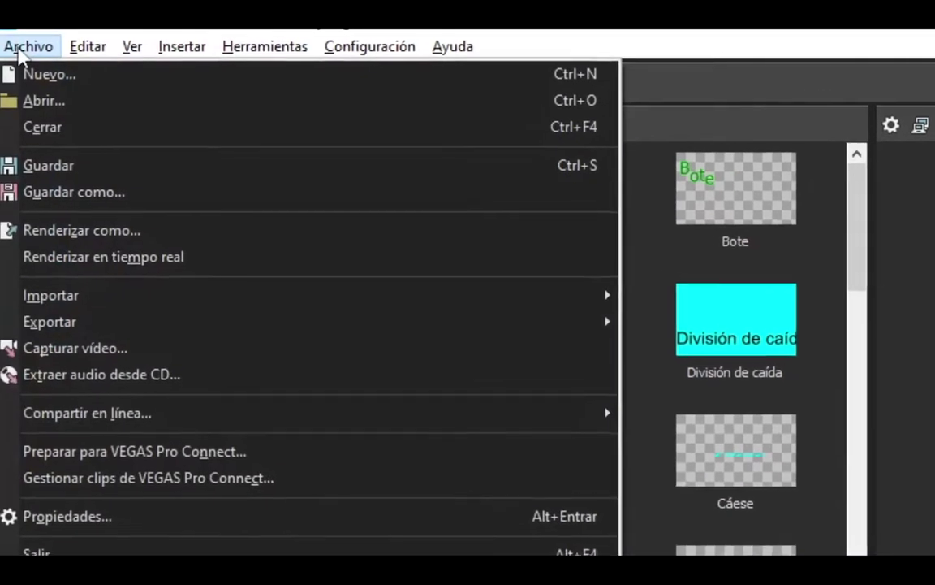
pyautogui.click(47, 230)
pyautogui.click(438, 428)
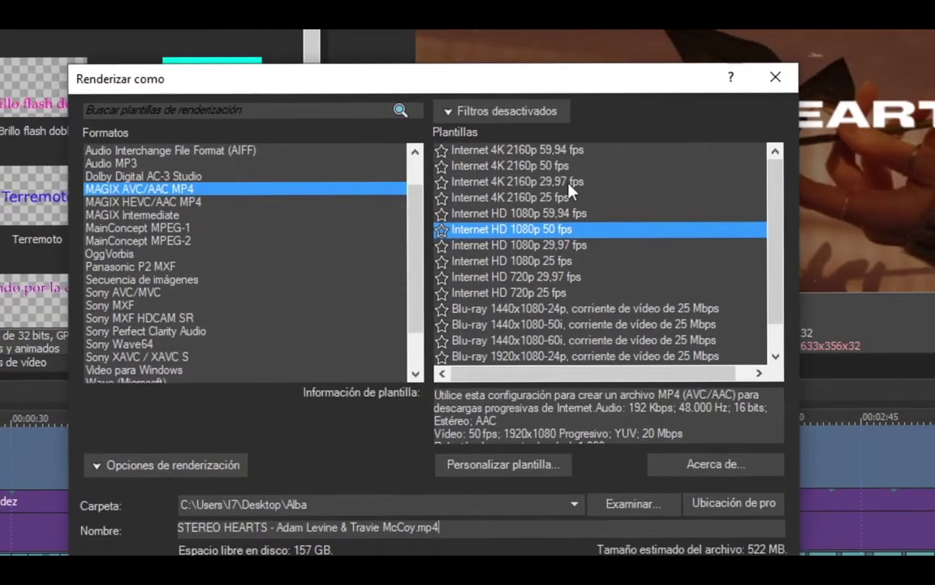
pyautogui.click(569, 184)
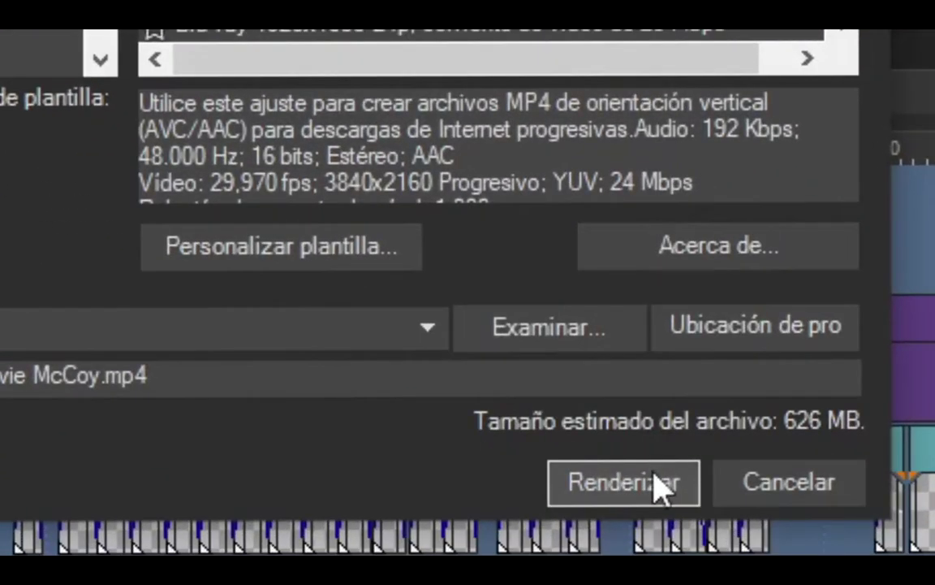
pyautogui.click(656, 479)
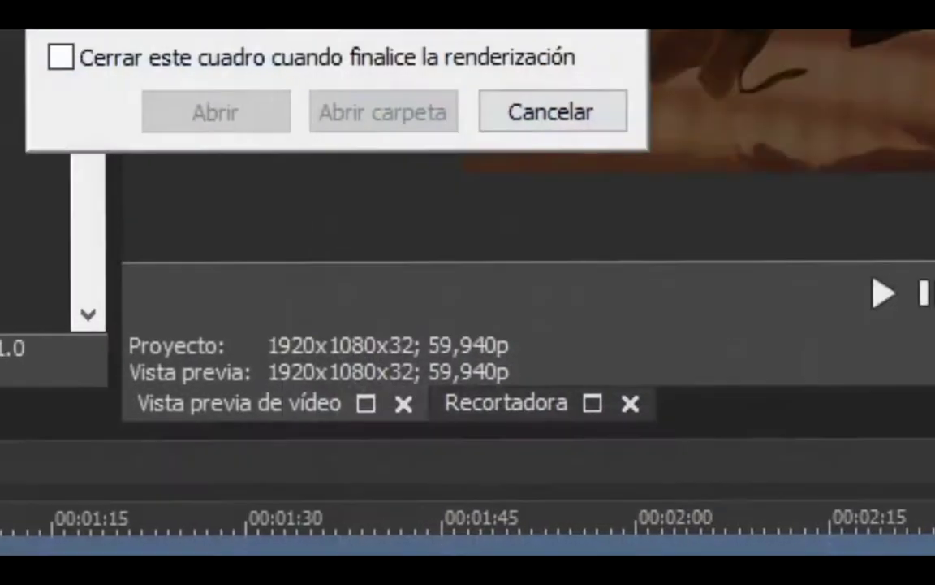